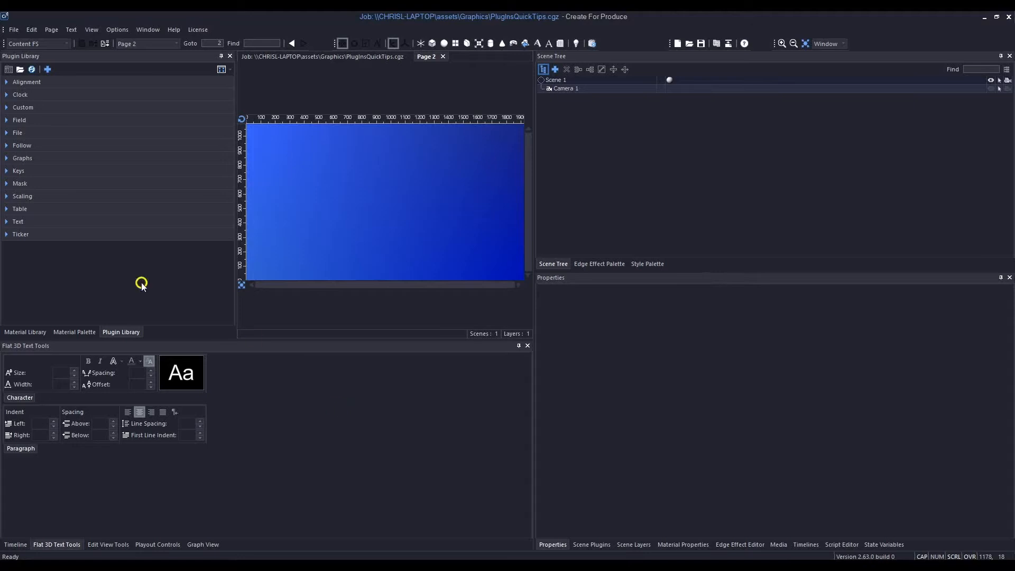
- Expand the Ticker category in the Plugin Library and show the plugins as a list with descriptions
{"action": "left_click", "coordinate": [7, 235]}
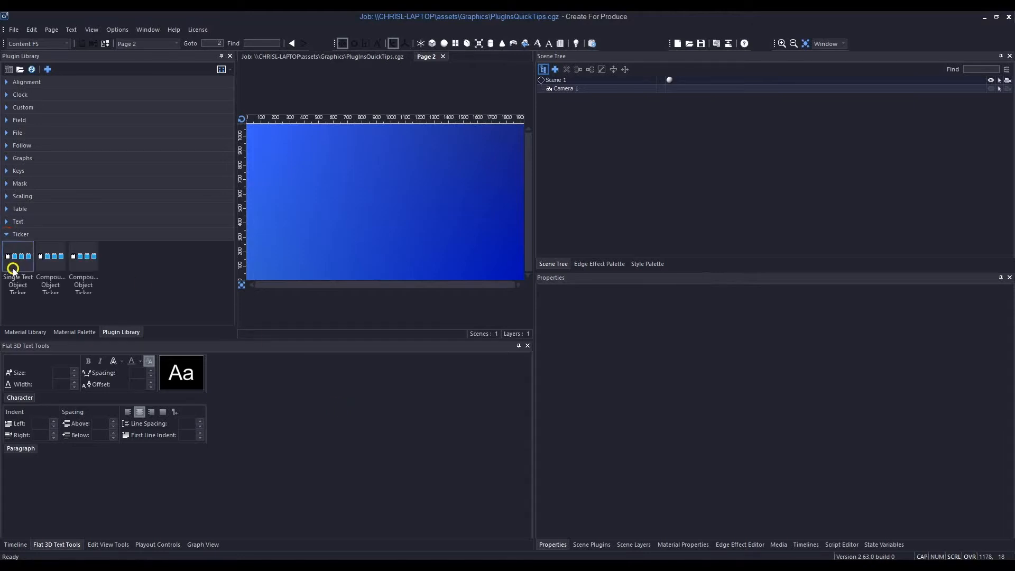
{"action": "left_click", "coordinate": [234, 71]}
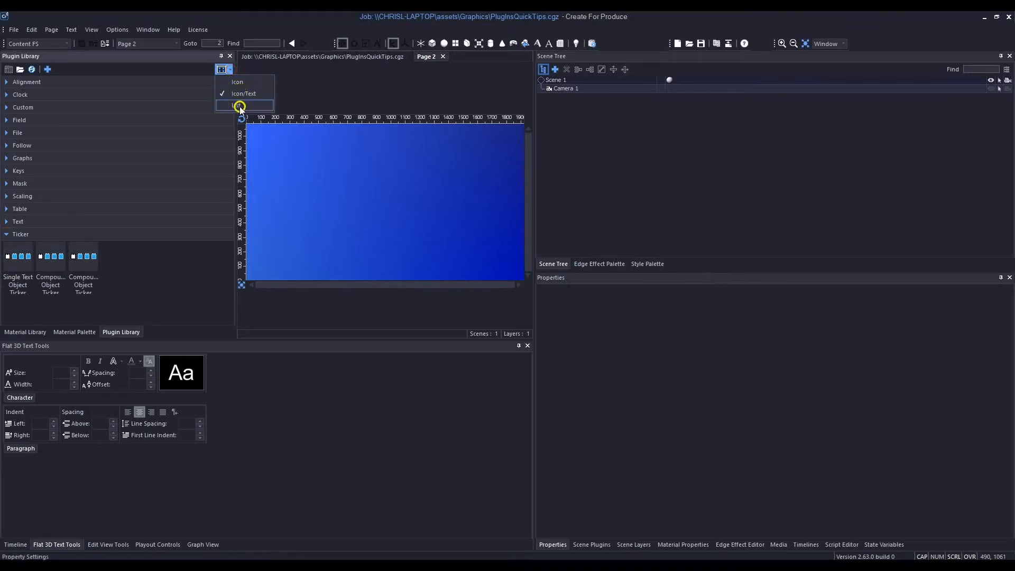
{"action": "left_click", "coordinate": [239, 106]}
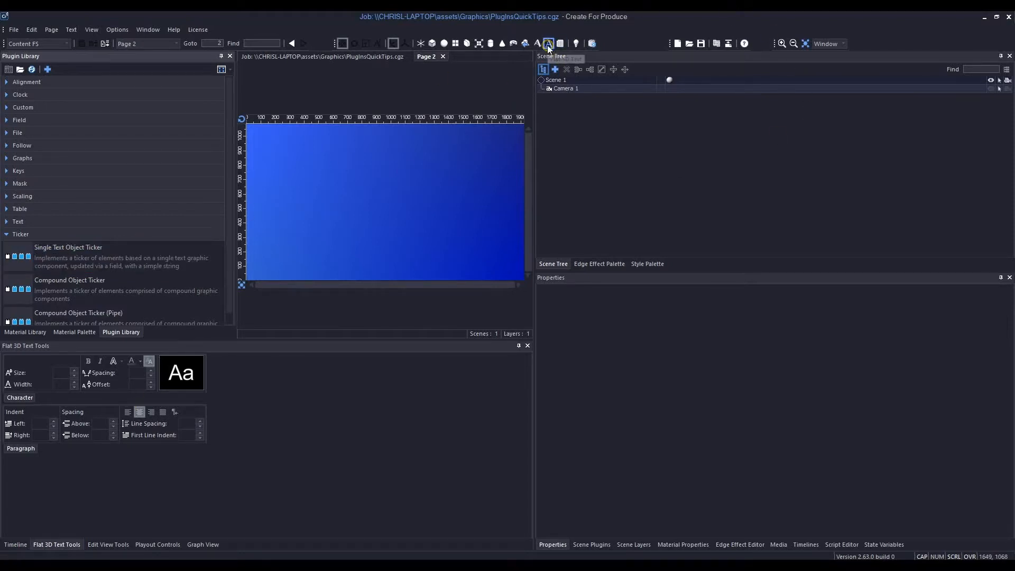
- Add a Flat 3D Text object to the scene and turn off its Auto Name Text option
{"action": "left_click", "coordinate": [511, 257]}
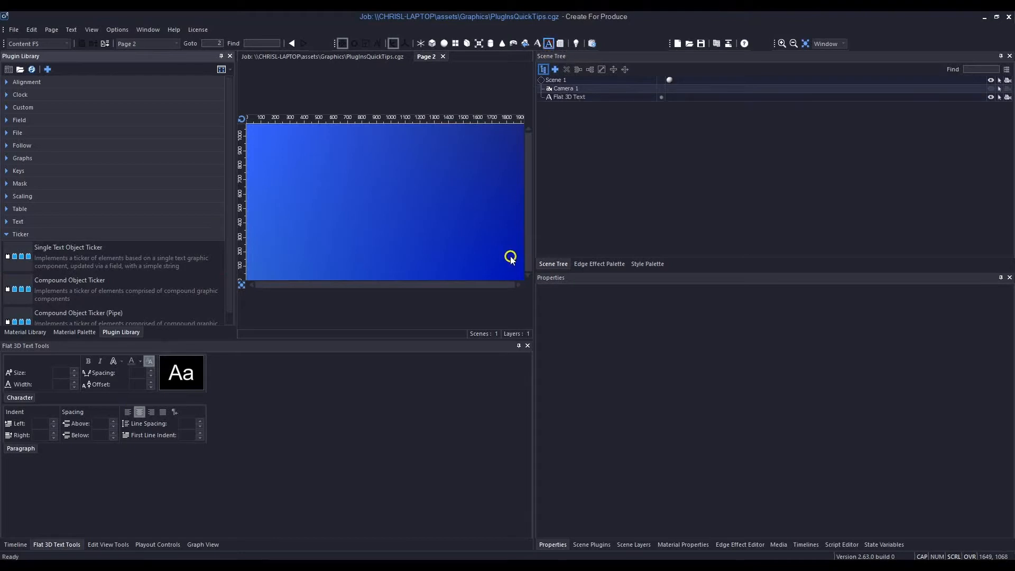
{"action": "left_click", "coordinate": [582, 98]}
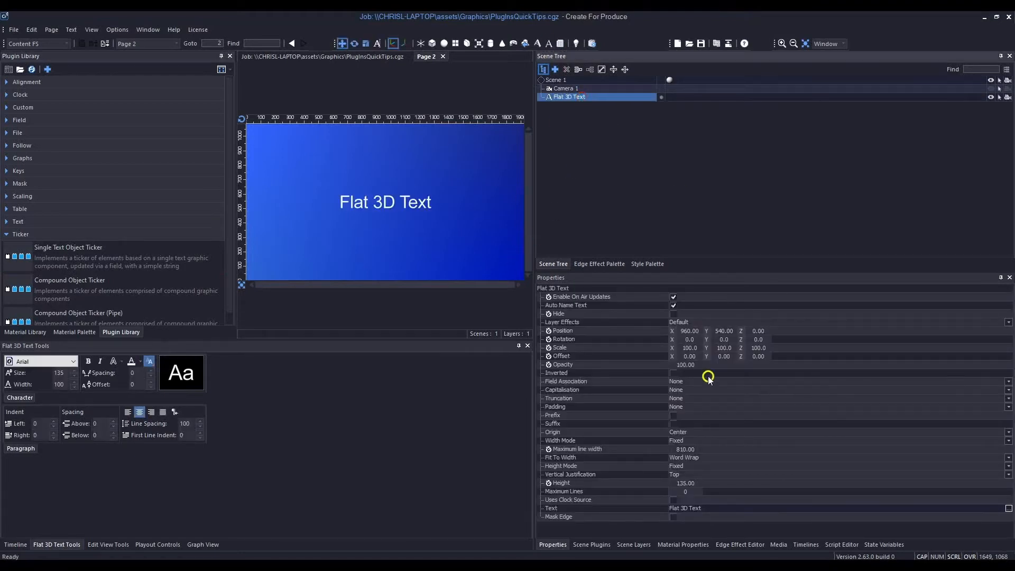
{"action": "left_click", "coordinate": [677, 305]}
- Rename the Flat 3D Text object in the scene tree as "Text 1"
{"action": "right_click", "coordinate": [568, 97]}
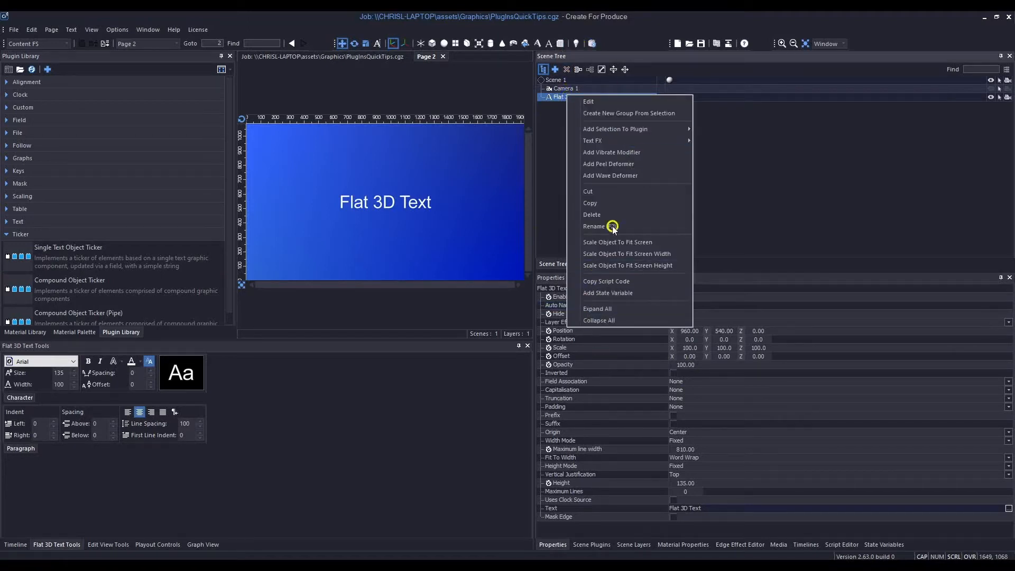
{"action": "left_click", "coordinate": [594, 227]}
{"action": "type", "text": "Text 1"}
{"action": "key", "text": "Return"}
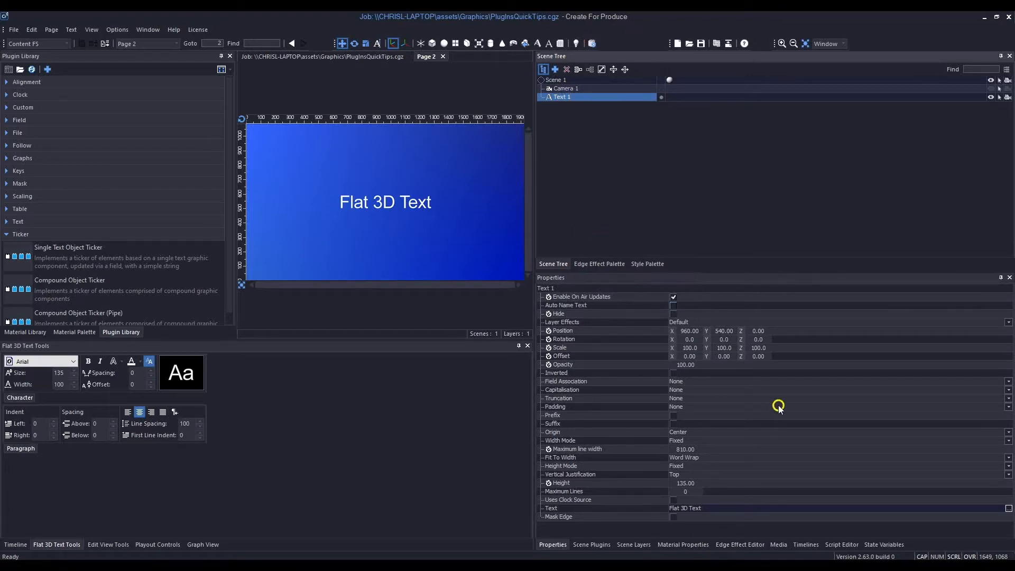
- Set Text 1's Fit To Width to None and its Origin to Left
{"action": "left_click", "coordinate": [699, 457]}
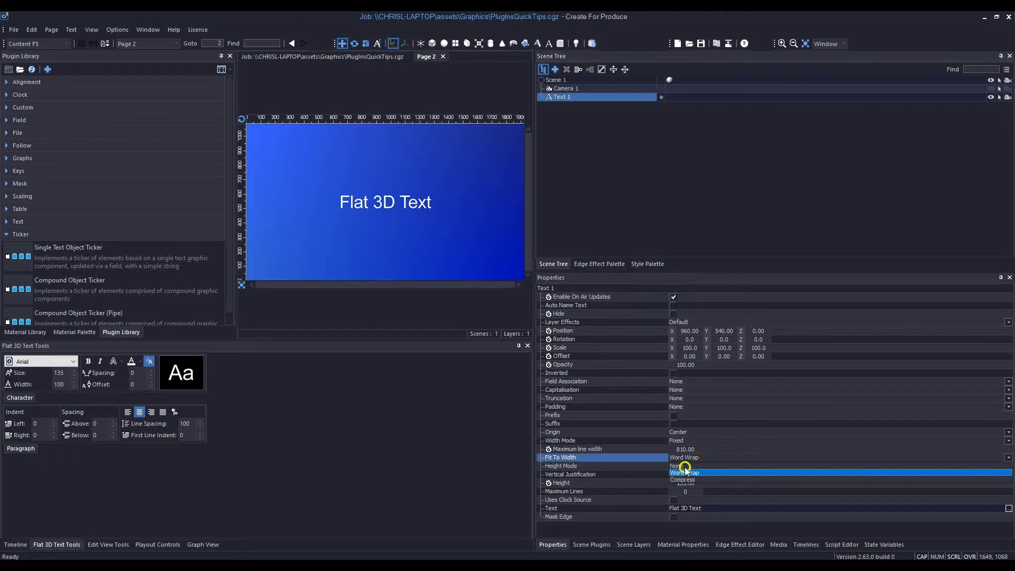
{"action": "left_click", "coordinate": [681, 465]}
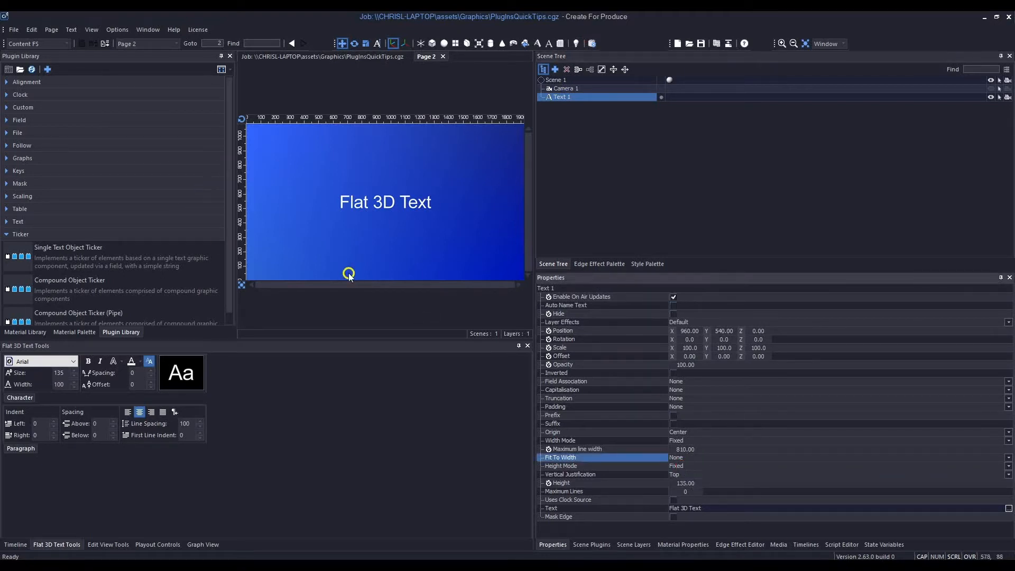
{"action": "left_click", "coordinate": [692, 434]}
{"action": "left_click", "coordinate": [679, 448]}
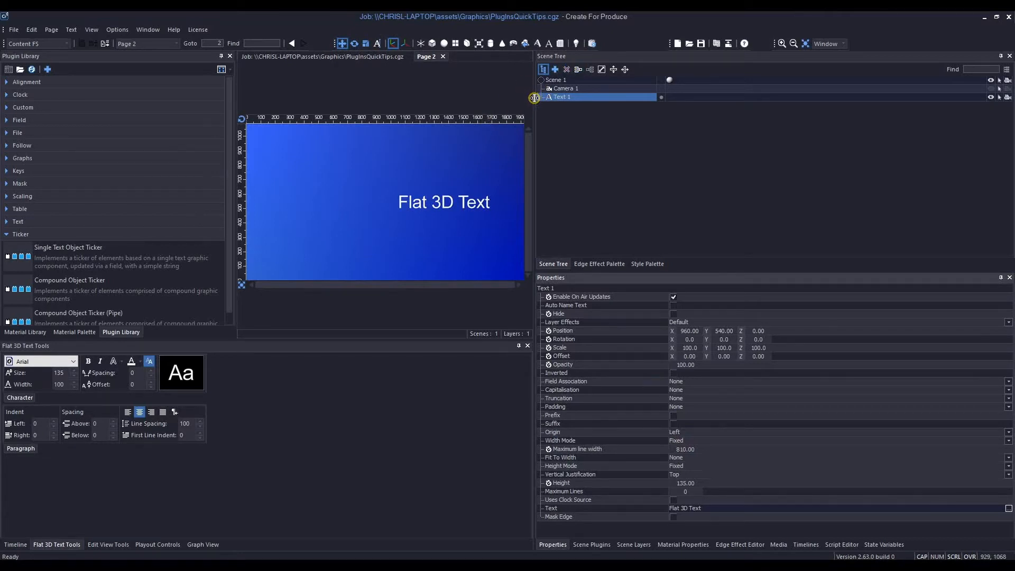
- Widen the page view and display the bounding box and axes of Text 1
{"action": "left_click_drag", "start_coordinate": [535, 97], "coordinate": [623, 96]}
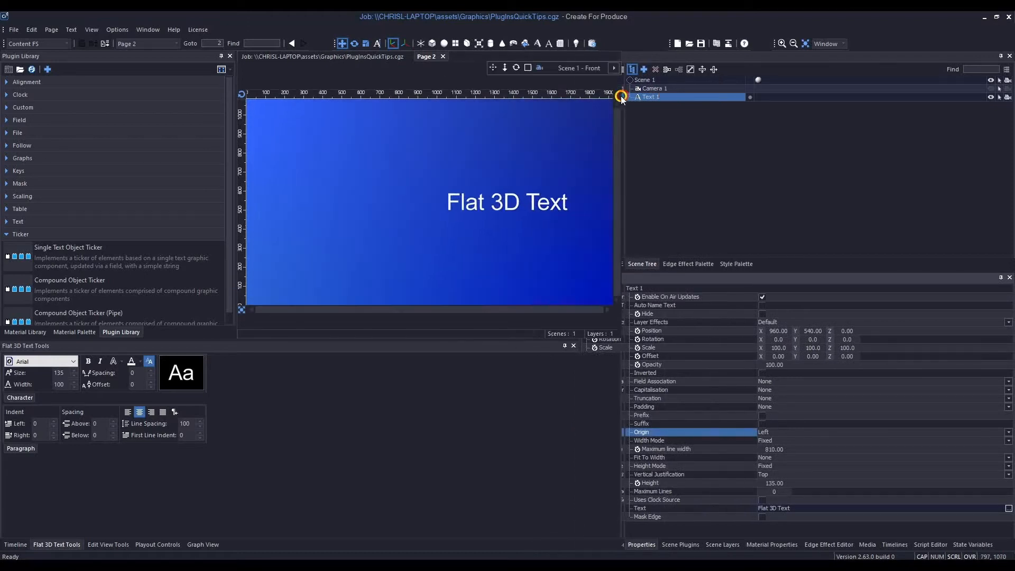
{"action": "left_click", "coordinate": [539, 68]}
{"action": "left_click", "coordinate": [517, 199]}
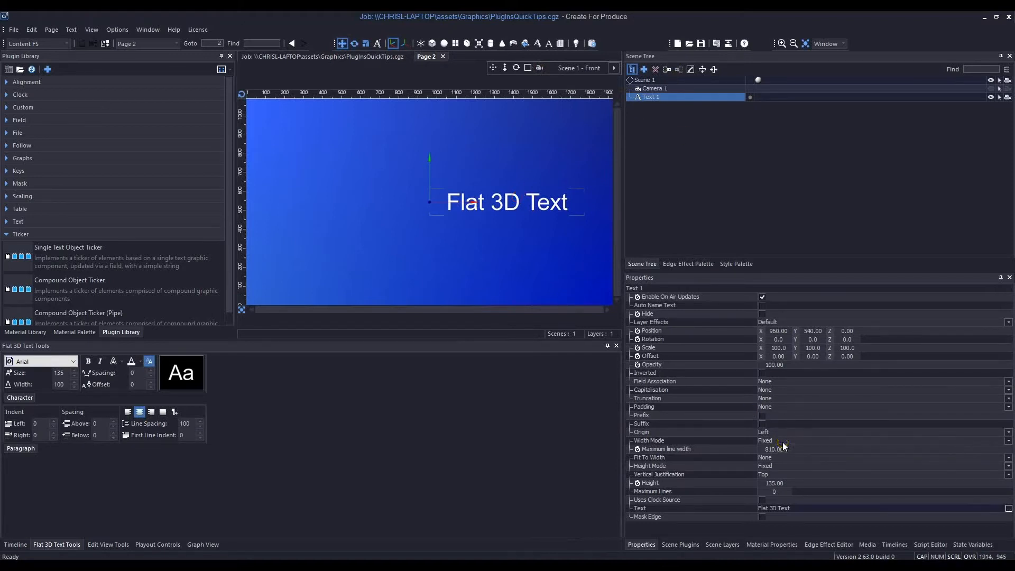
- Set both the Width Mode and the Height Mode of Text 1 to Automatic
{"action": "left_click", "coordinate": [783, 443]}
{"action": "left_click", "coordinate": [771, 449]}
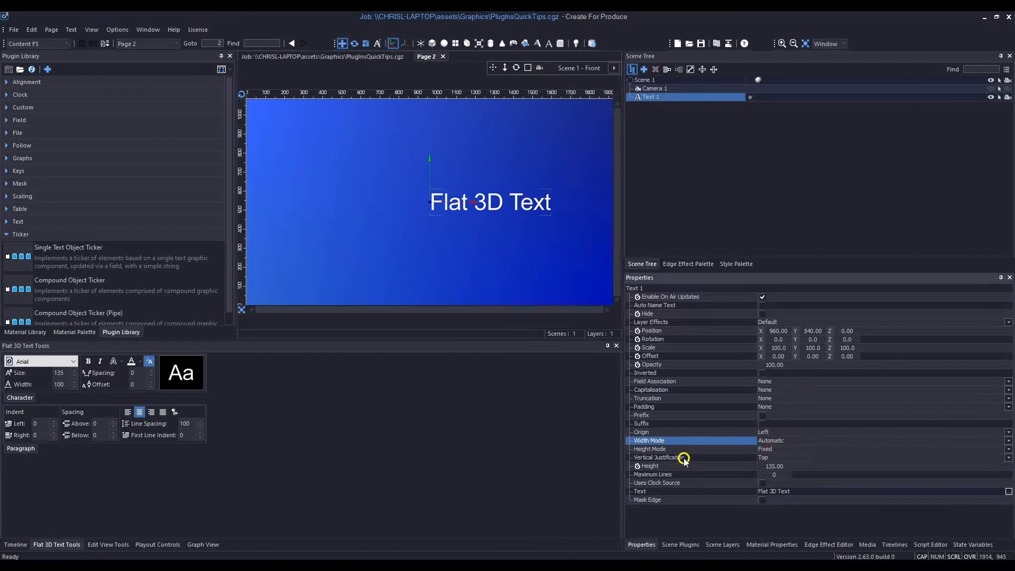
{"action": "left_click", "coordinate": [787, 448]}
{"action": "left_click", "coordinate": [770, 458]}
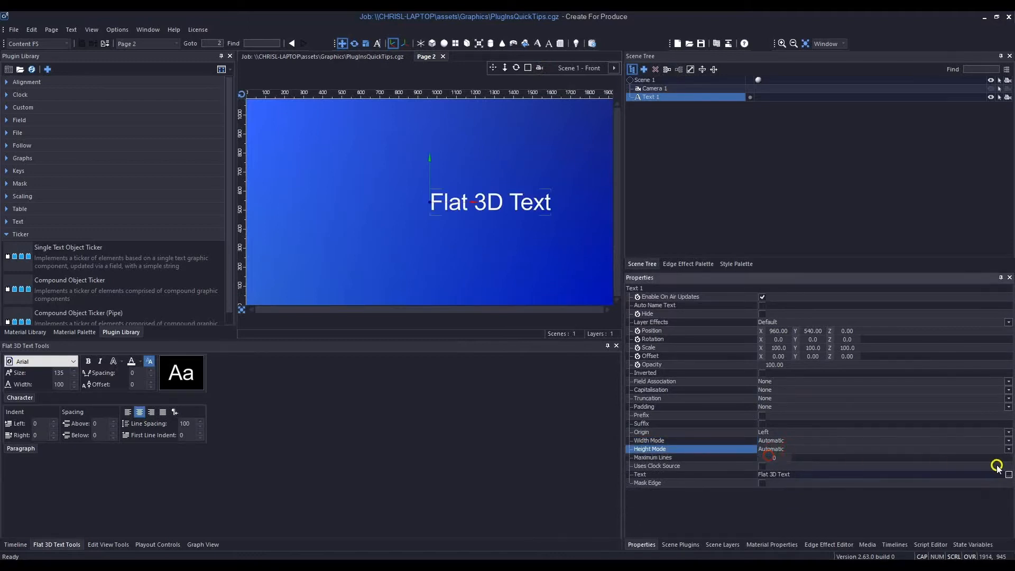
- Move Text 1 to about X 583, Y 870 and set its font size to 75
{"action": "left_click_drag", "start_coordinate": [444, 205], "coordinate": [372, 143]}
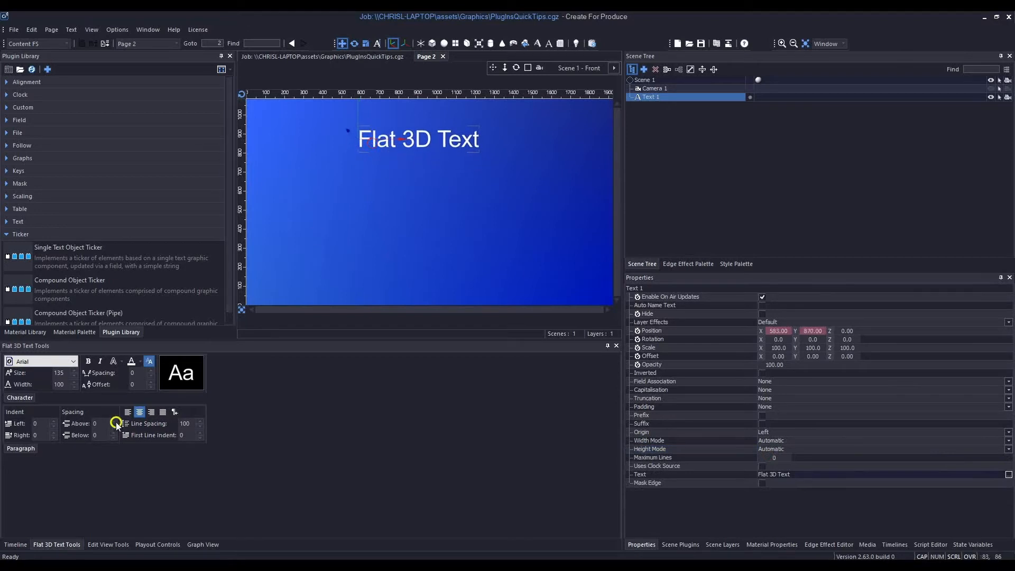
{"action": "left_click", "coordinate": [59, 373]}
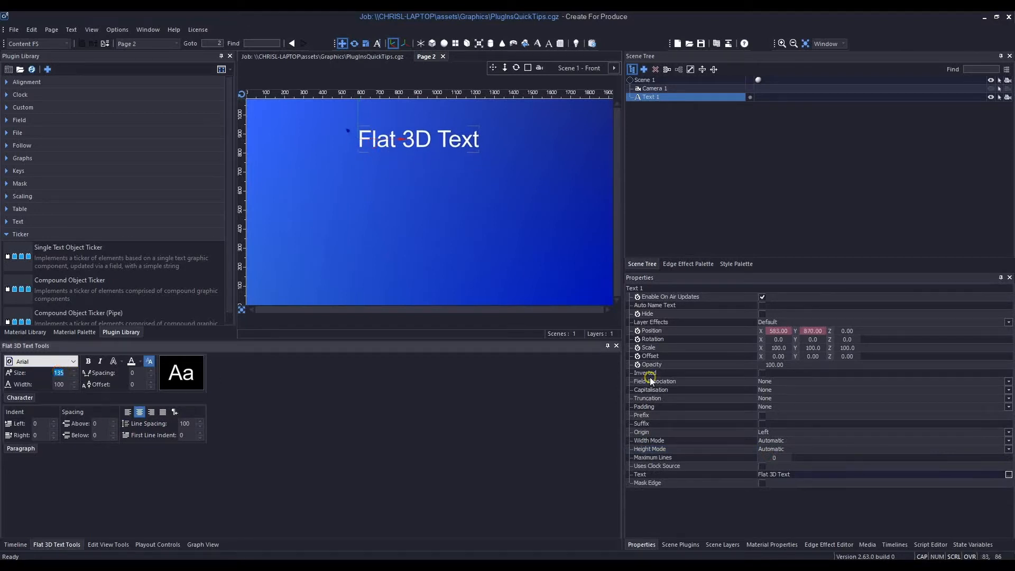
{"action": "type", "text": "75"}
{"action": "key", "text": "Return"}
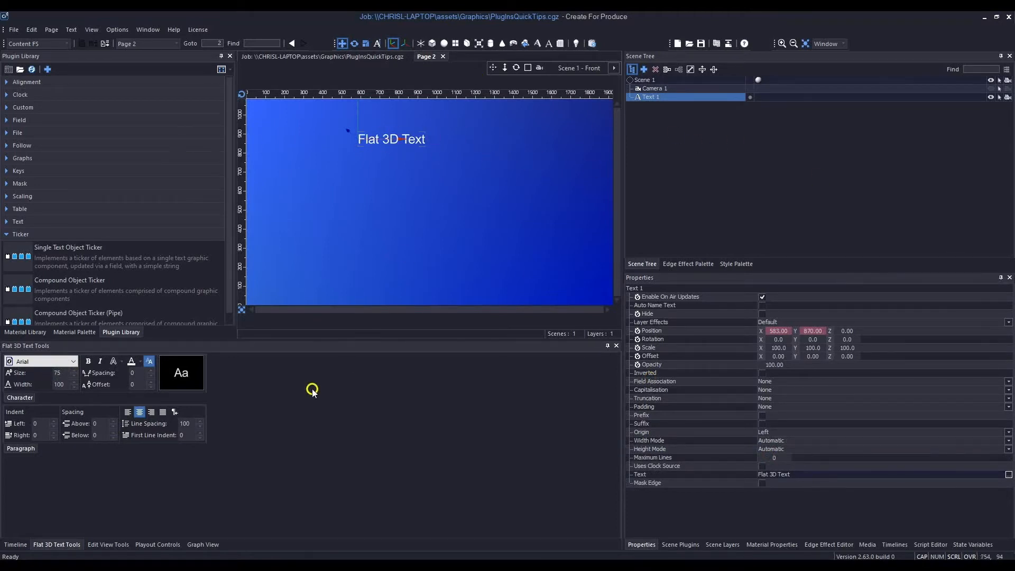
{"action": "left_click", "coordinate": [122, 362]}
{"action": "left_click", "coordinate": [200, 389]}
{"action": "left_click", "coordinate": [634, 289]}
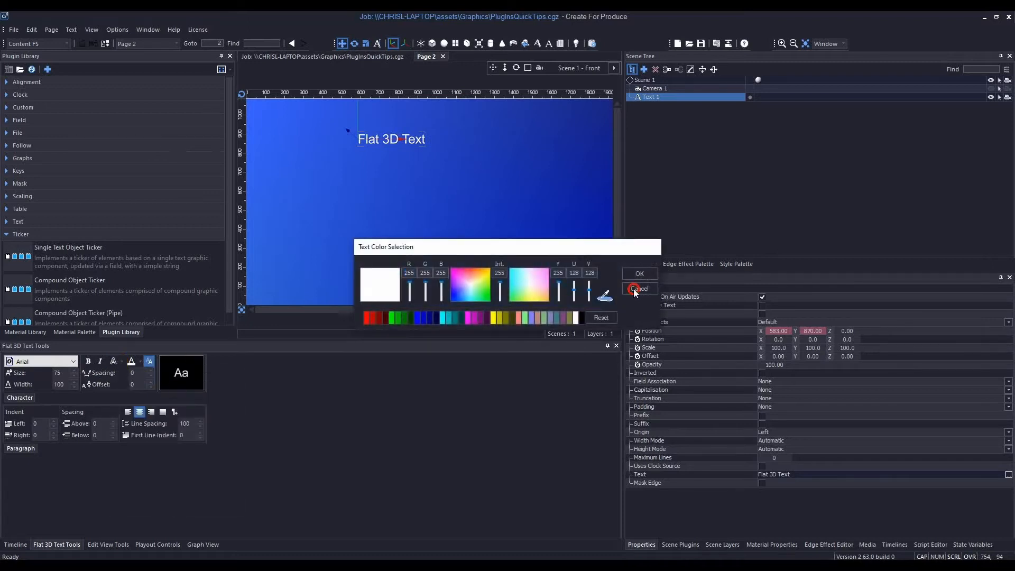
- Apply a new Shadow edge effect to Text 1
{"action": "left_click", "coordinate": [121, 362]}
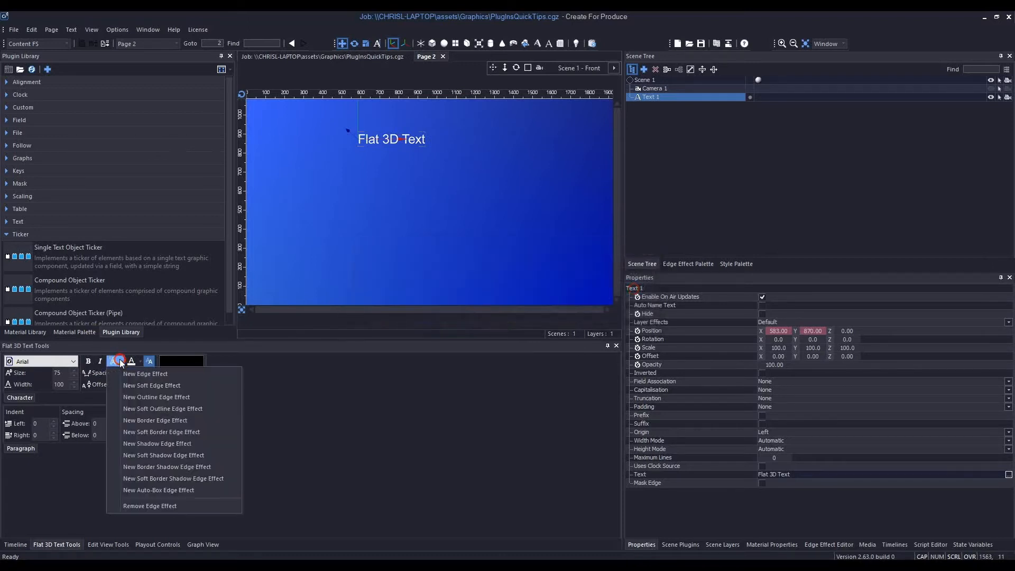
{"action": "left_click", "coordinate": [157, 444]}
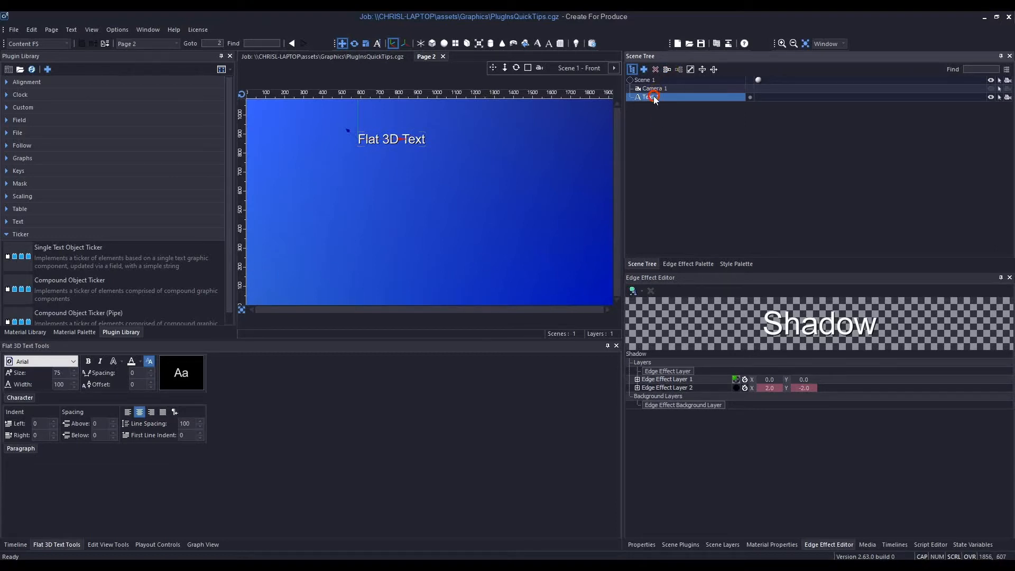
- Attach the Single Text Object Ticker plugin to Text 1 and open the plugin's properties
{"action": "left_click", "coordinate": [30, 250]}
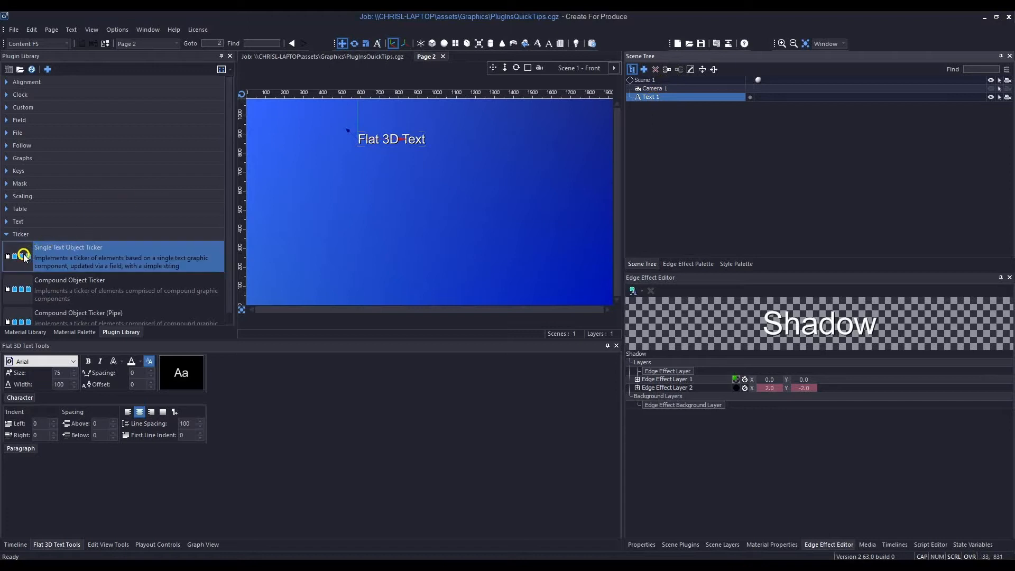
{"action": "left_click_drag", "start_coordinate": [24, 246], "coordinate": [652, 97]}
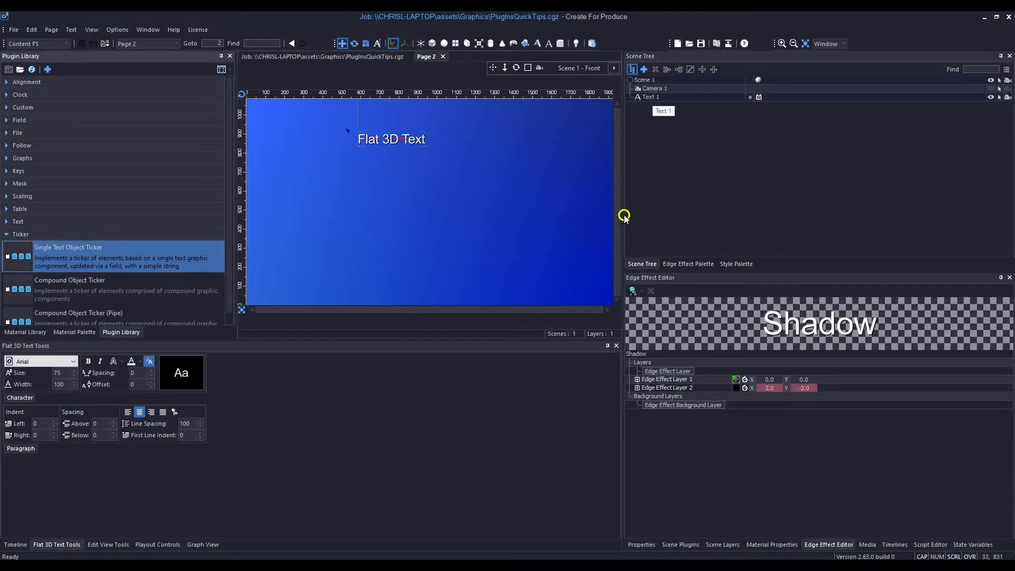
{"action": "left_click", "coordinate": [759, 100]}
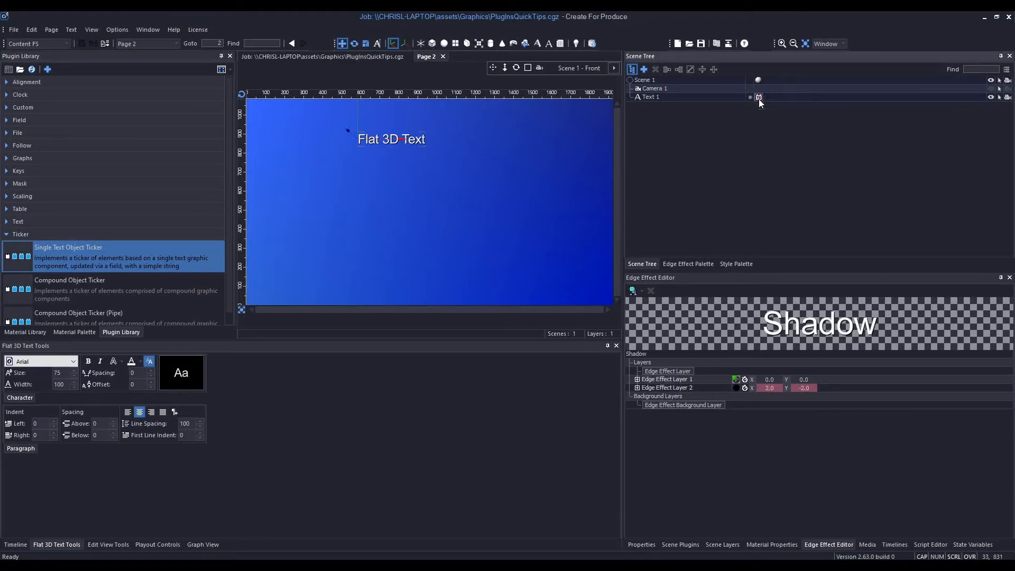
{"action": "left_click", "coordinate": [640, 544]}
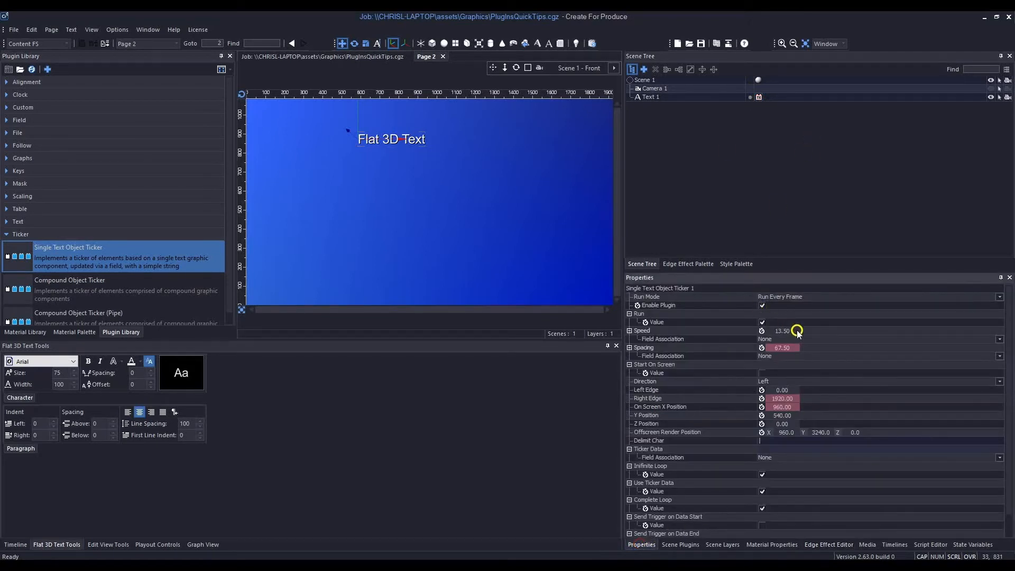
- Set the ticker's spacing to 525.50 and its speed to 6
{"action": "left_click", "coordinate": [785, 348]}
{"action": "left_click_drag", "start_coordinate": [786, 348], "coordinate": [1011, 345]}
{"action": "left_click_drag", "start_coordinate": [827, 352], "coordinate": [785, 331]}
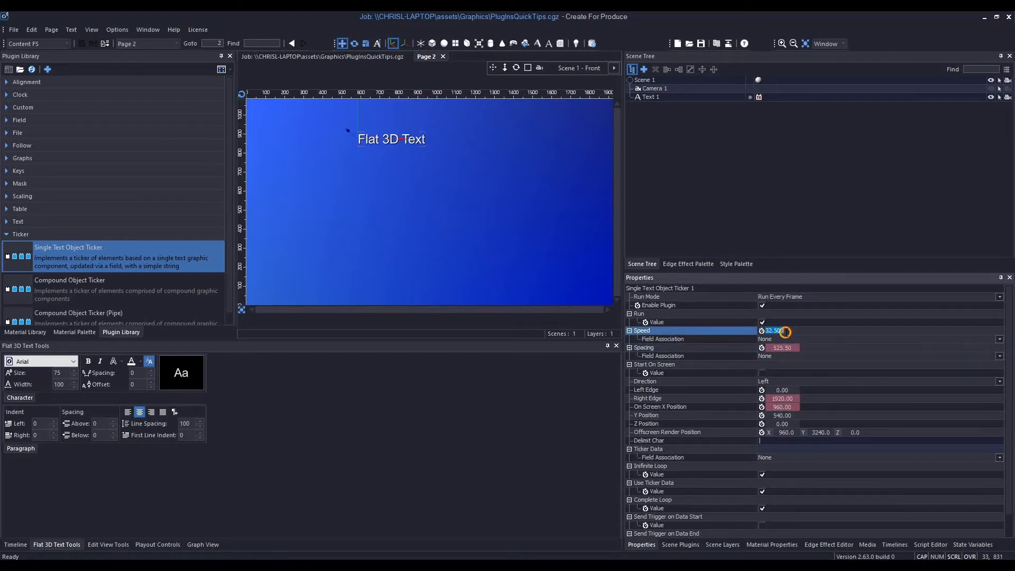
{"action": "key", "text": "Return"}
- Set the Field Association of the ticker's Ticker Data to Primary
{"action": "scroll", "coordinate": [804, 470], "scroll_direction": "down", "scroll_amount": 1}
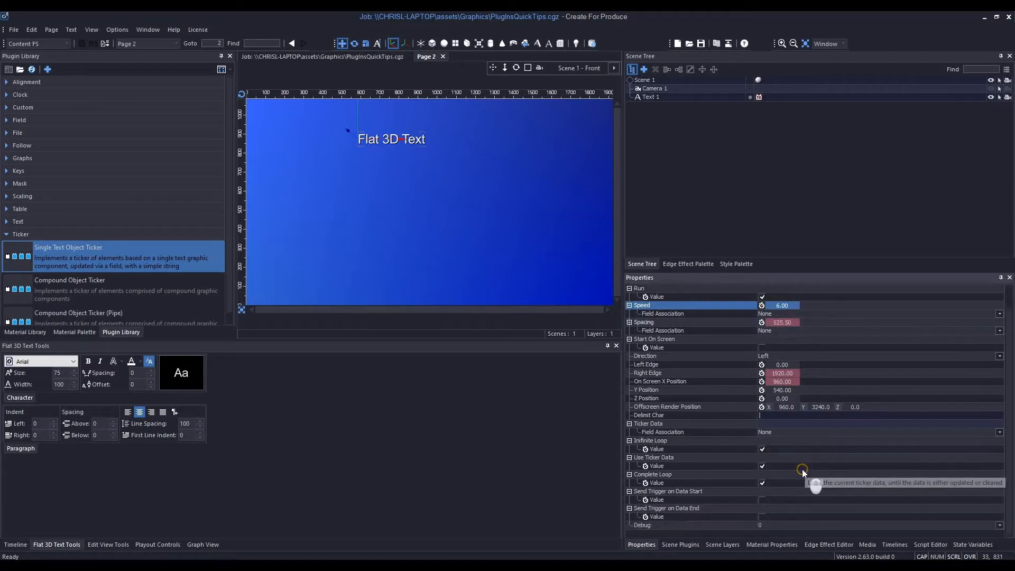
{"action": "left_click", "coordinate": [768, 432]}
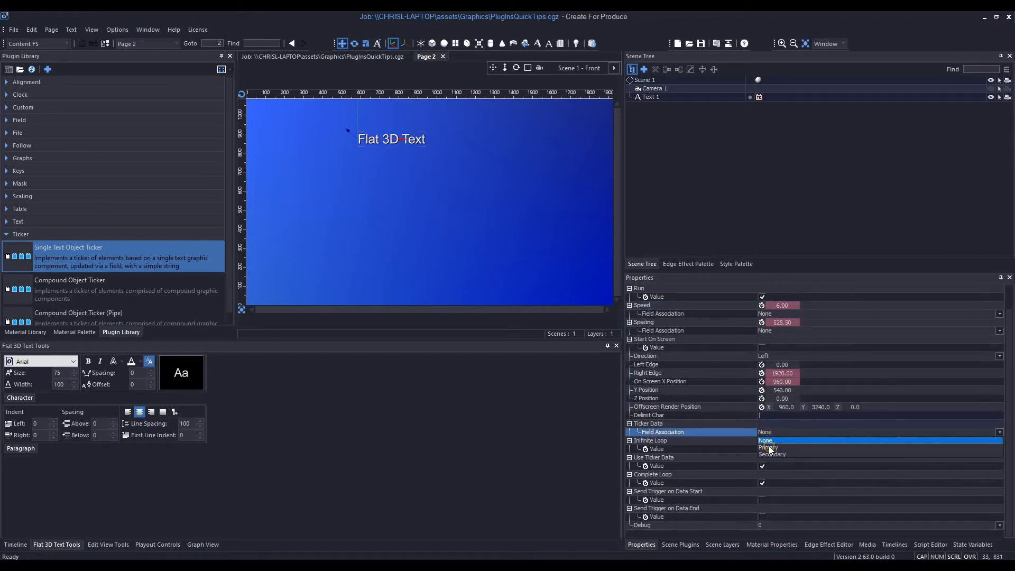
{"action": "left_click", "coordinate": [769, 448]}
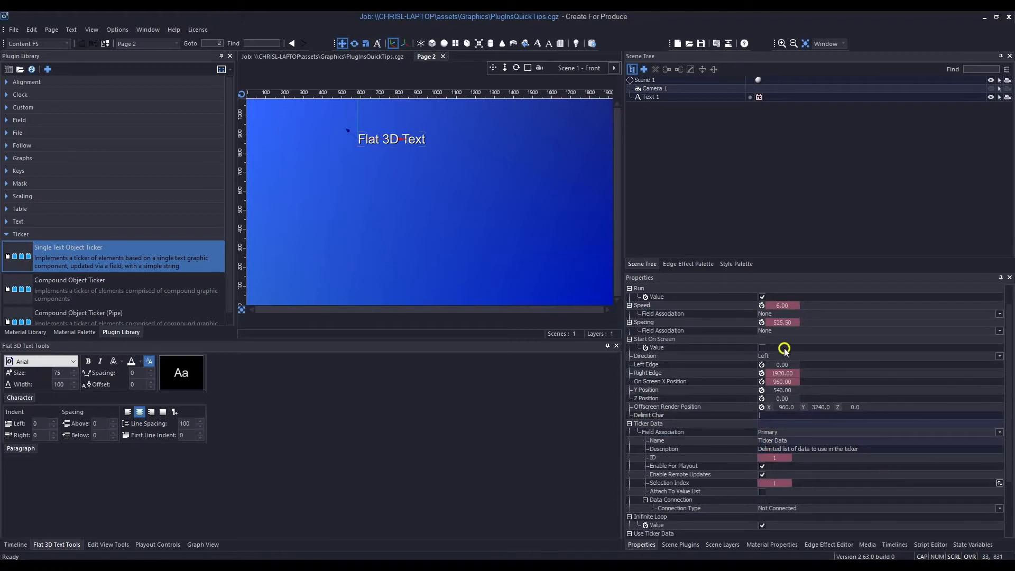
- Review the ticker's remaining properties, including its edges, delimit character, ticker data, looping and trigger options
{"action": "scroll", "coordinate": [1009, 320], "scroll_direction": "up", "scroll_amount": 1}
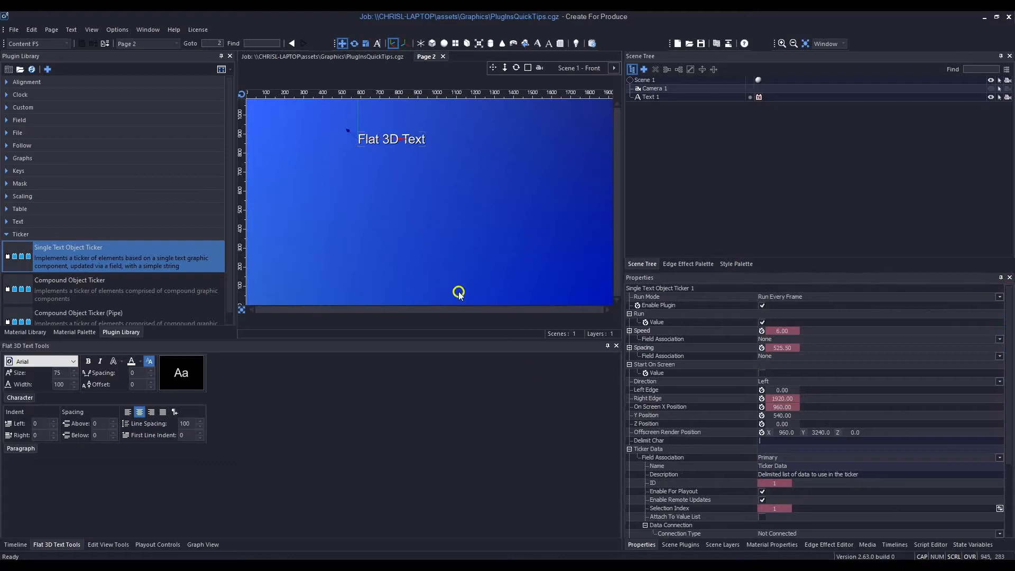
{"action": "scroll", "coordinate": [1011, 470], "scroll_direction": "down", "scroll_amount": 1}
{"action": "scroll", "coordinate": [1011, 470], "scroll_direction": "down", "scroll_amount": 2}
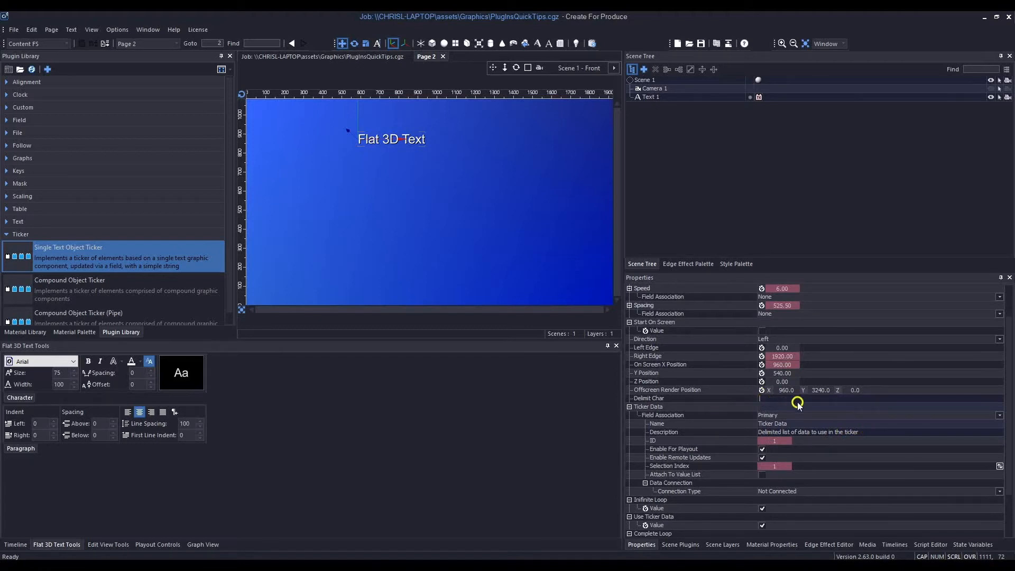
{"action": "scroll", "coordinate": [883, 486], "scroll_direction": "down", "scroll_amount": 2}
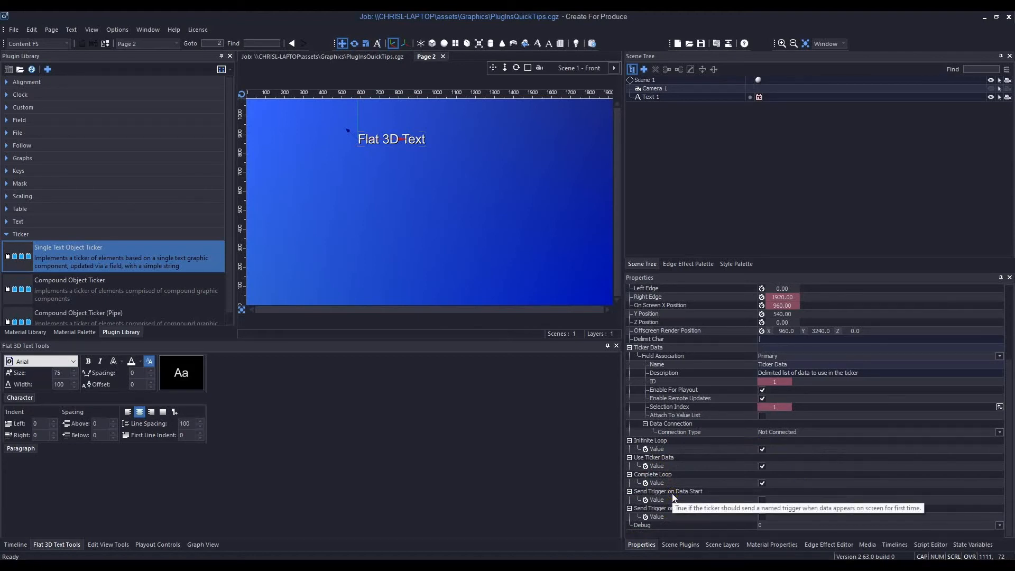
{"action": "left_click", "coordinate": [663, 518]}
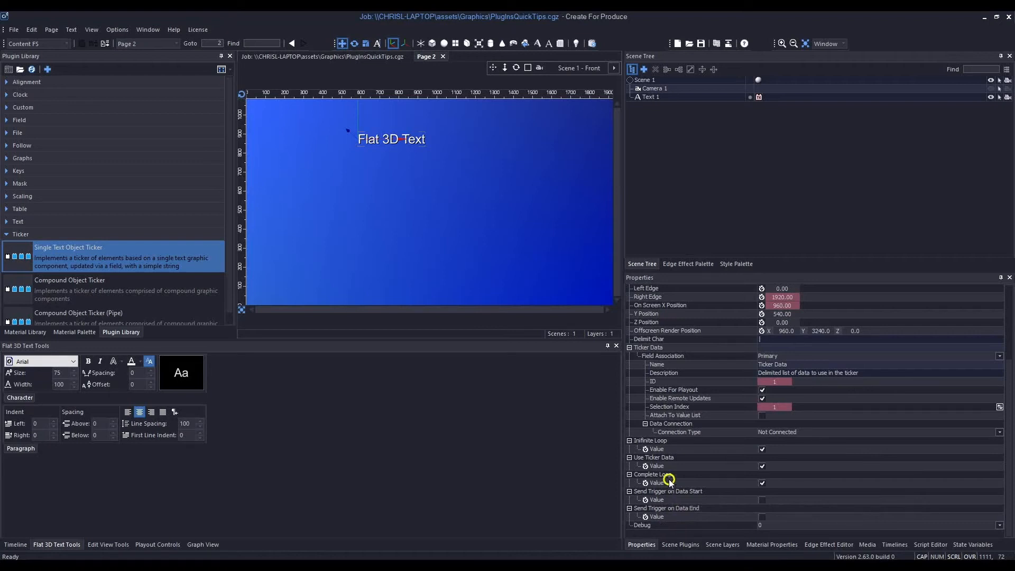
{"action": "left_click", "coordinate": [647, 468]}
{"action": "left_click", "coordinate": [874, 483]}
- Enter "Test data for ticker" as the data of field 1 on Page 2 in the Field Marker Manager
{"action": "left_click", "coordinate": [15, 544]}
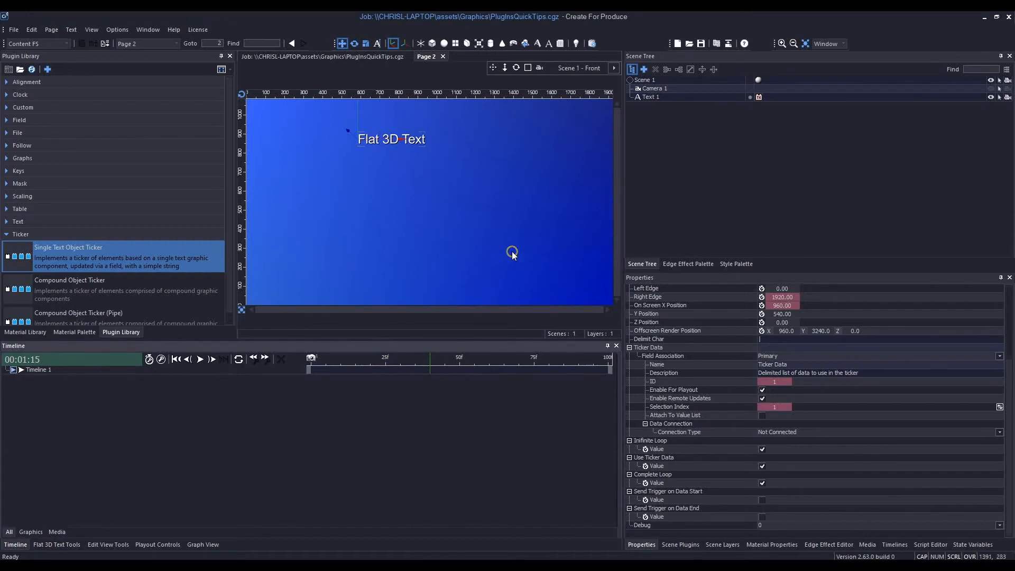
{"action": "left_click", "coordinate": [716, 44]}
{"action": "left_click", "coordinate": [68, 221]}
{"action": "left_click", "coordinate": [217, 270]}
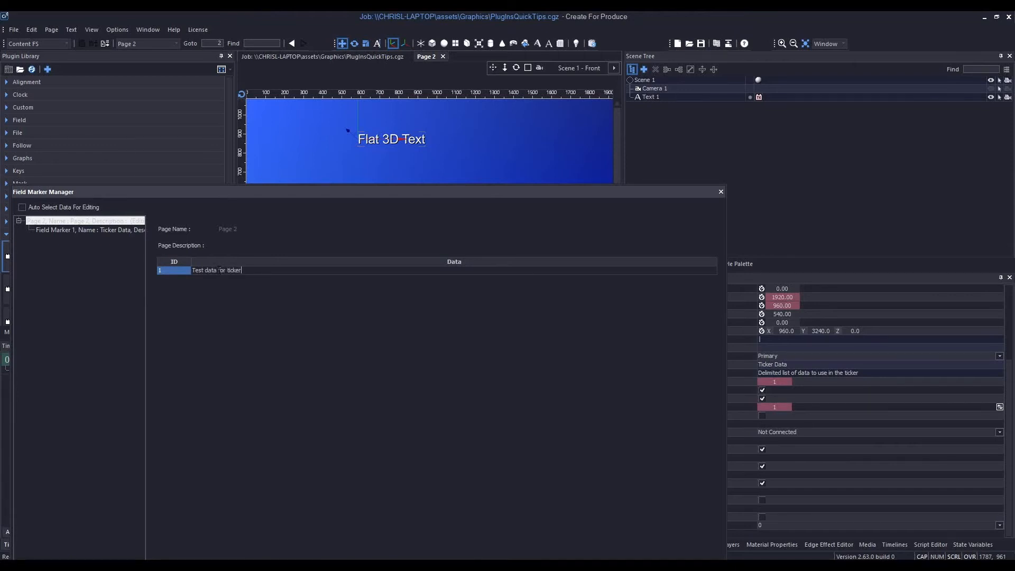
{"action": "key", "text": "Return"}
{"action": "left_click", "coordinate": [720, 191]}
- Set the ticker plugin's Y Position to 125
{"action": "left_click_drag", "start_coordinate": [370, 358], "coordinate": [428, 360]}
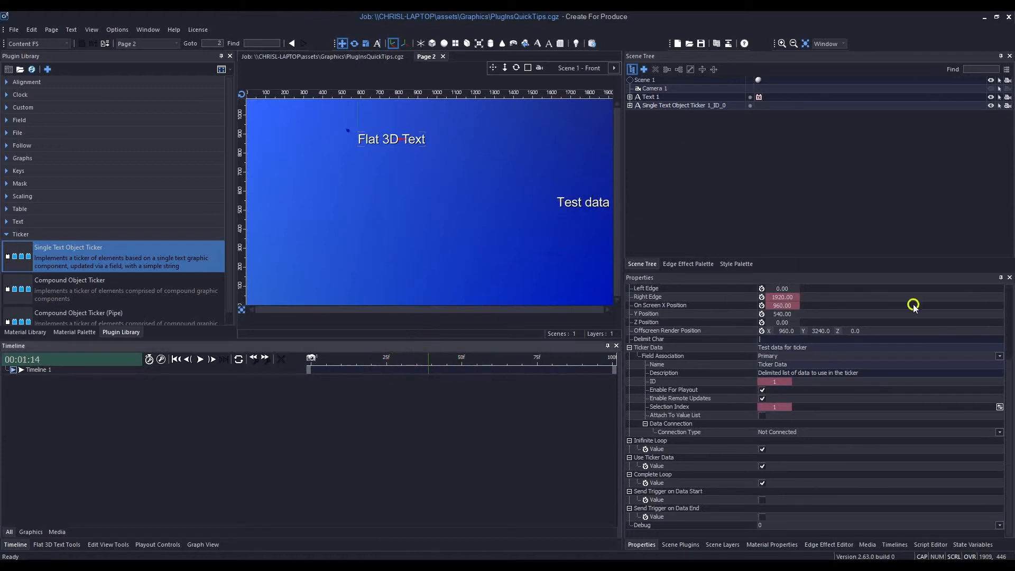
{"action": "left_click", "coordinate": [716, 313]}
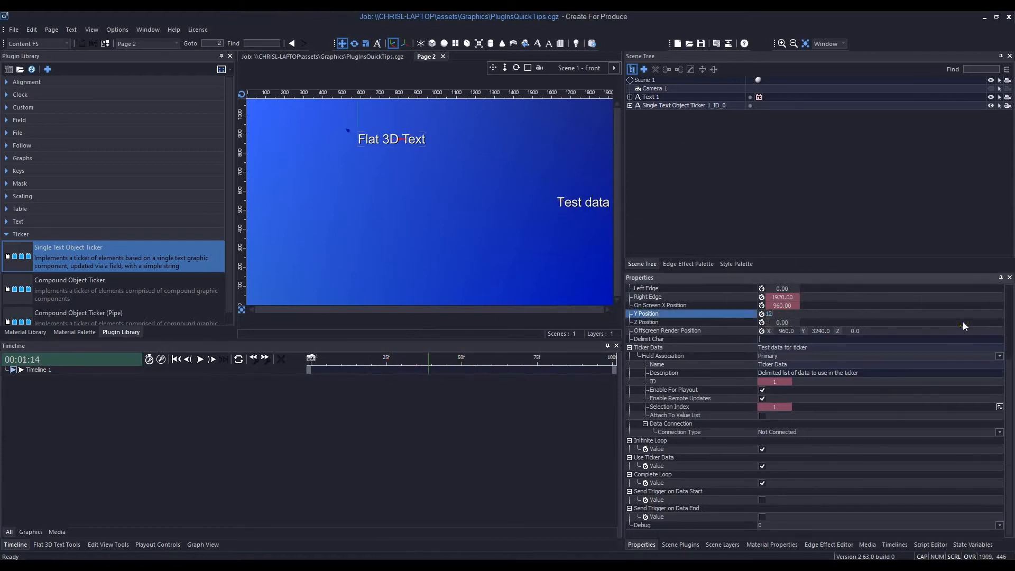
{"action": "type", "text": "125"}
{"action": "key", "text": "Return"}
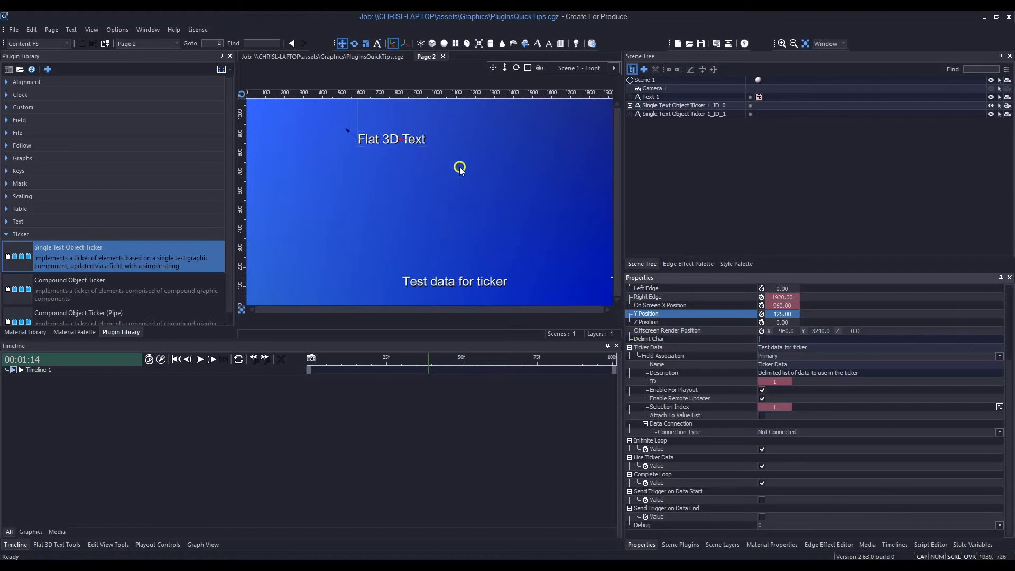
- Select the Text 1 object and enable its Hide property
{"action": "left_click", "coordinate": [402, 180]}
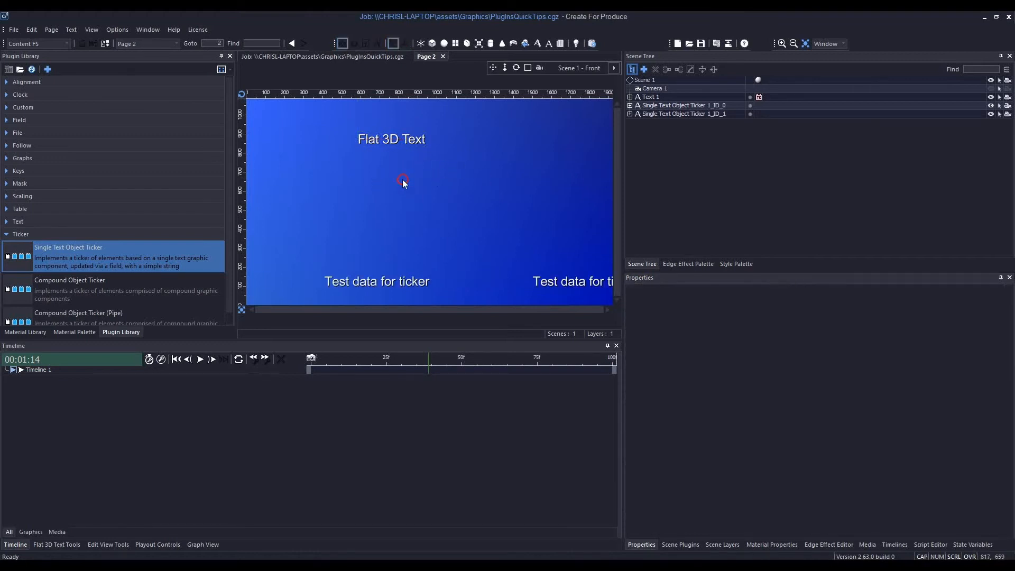
{"action": "left_click", "coordinate": [391, 142]}
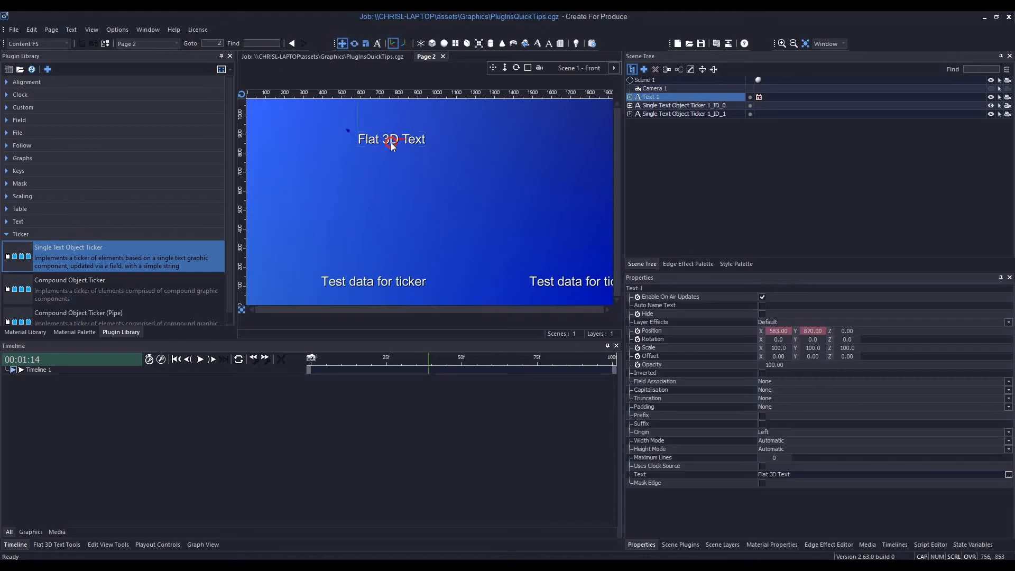
{"action": "left_click", "coordinate": [658, 97]}
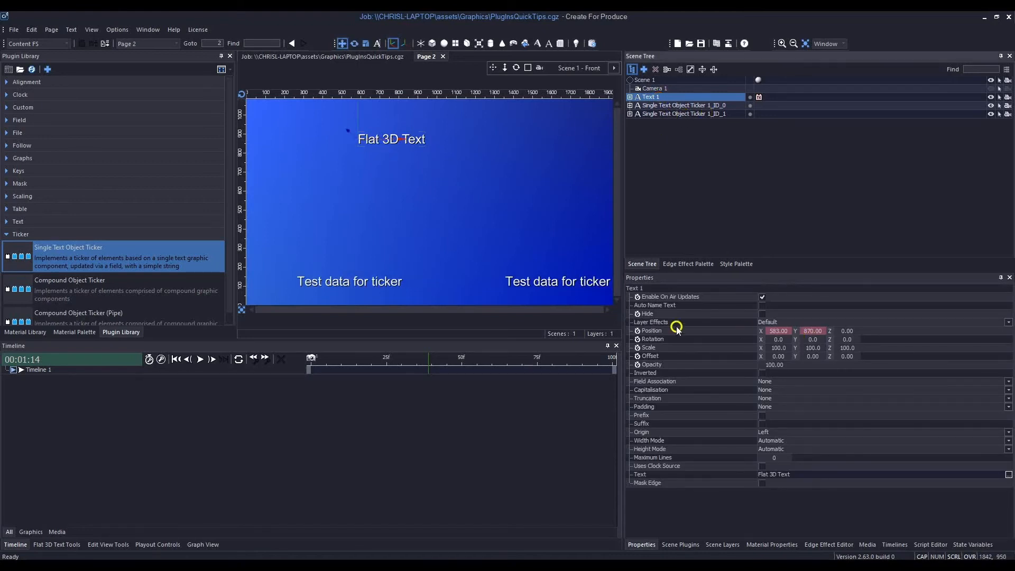
{"action": "left_click", "coordinate": [761, 314]}
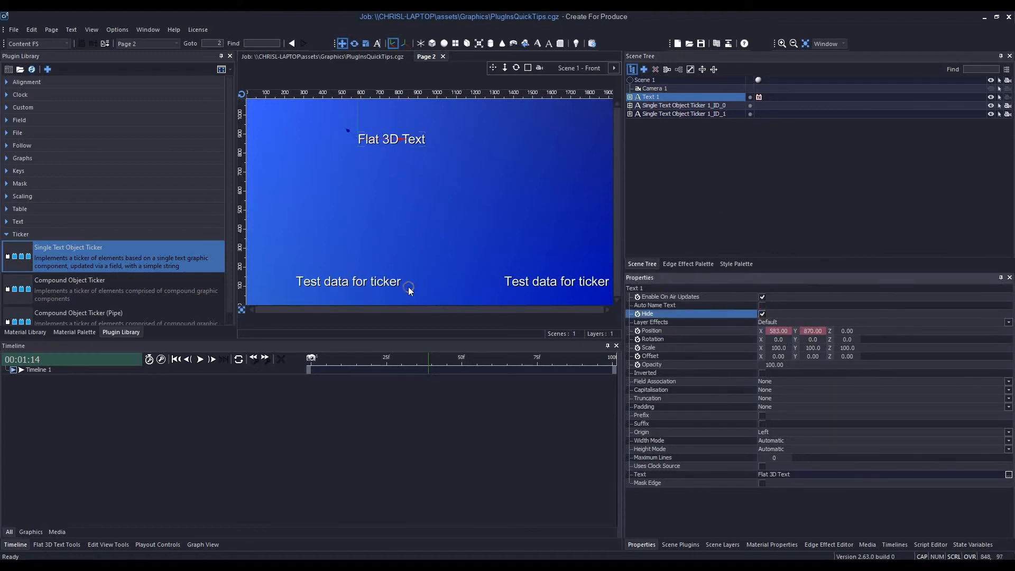
- Reopen the Single Text Object Ticker properties on Text 1 and set the spacing to 918.50
{"action": "left_click", "coordinate": [758, 97]}
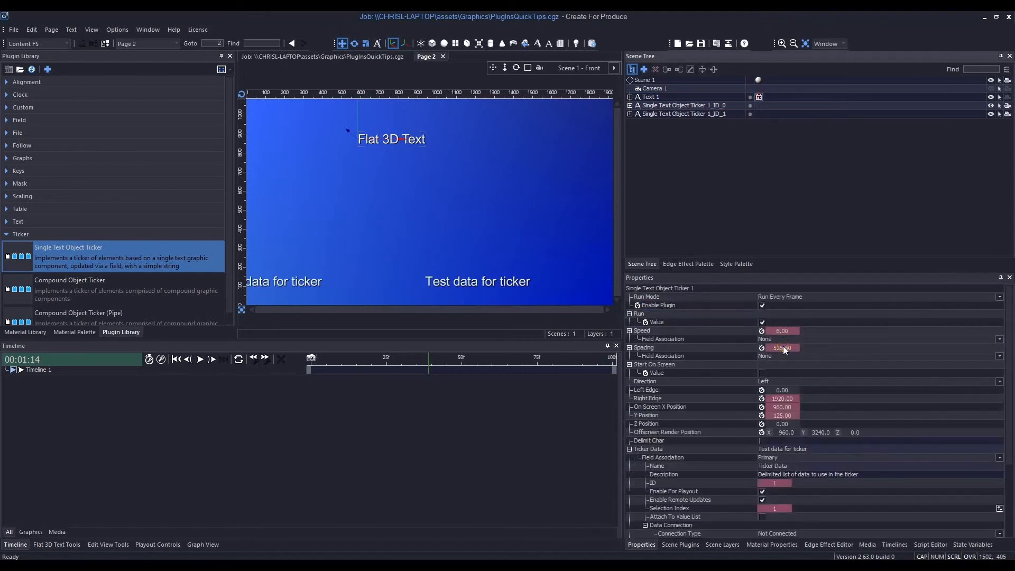
{"action": "left_click_drag", "start_coordinate": [778, 350], "coordinate": [985, 342]}
{"action": "left_click_drag", "start_coordinate": [553, 359], "coordinate": [524, 343]}
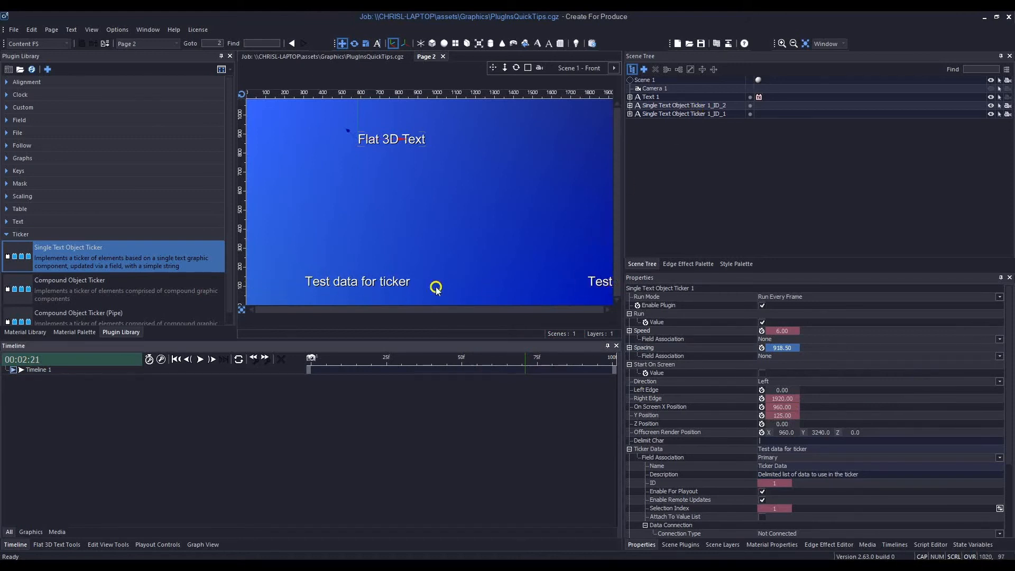
- Preview the scene through the camera and toggle the camera visibility of Text 1 off and back on
{"action": "left_click", "coordinate": [540, 68]}
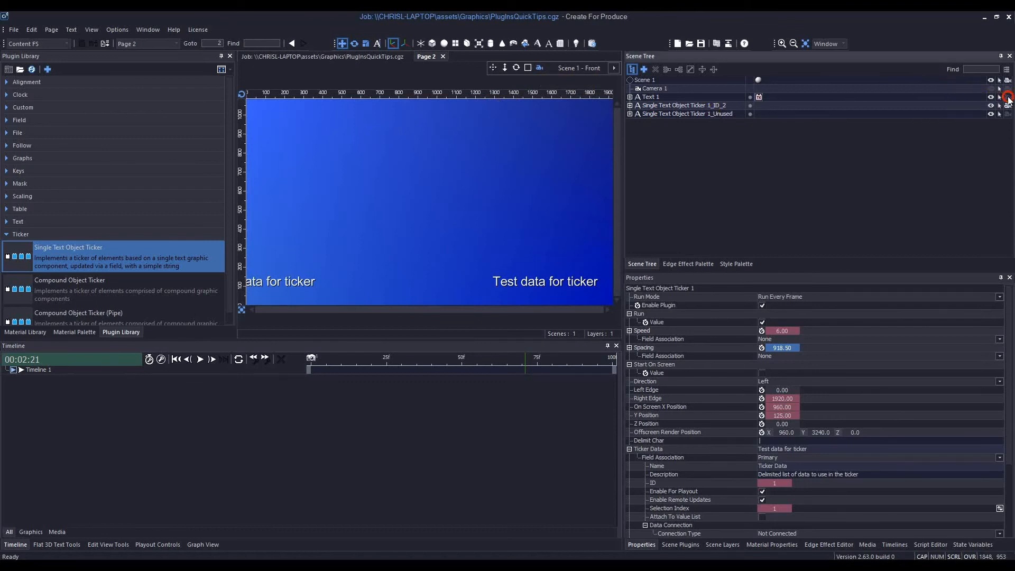
{"action": "left_click", "coordinate": [1007, 98]}
{"action": "left_click", "coordinate": [1008, 98]}
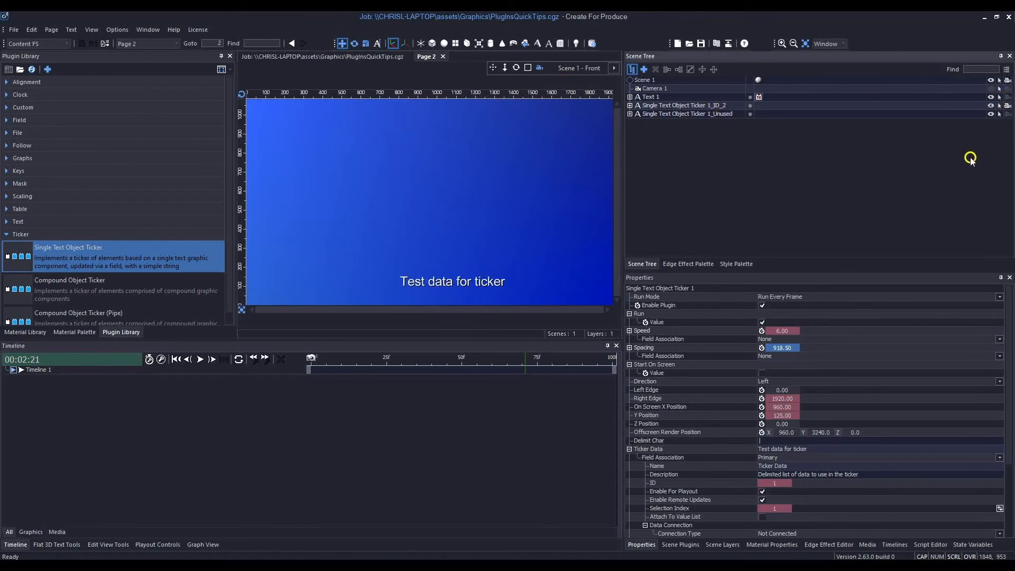
- Close Page 2 with its changes saved and save the PlugInsQuickTips.cgz job
{"action": "left_click", "coordinate": [444, 57]}
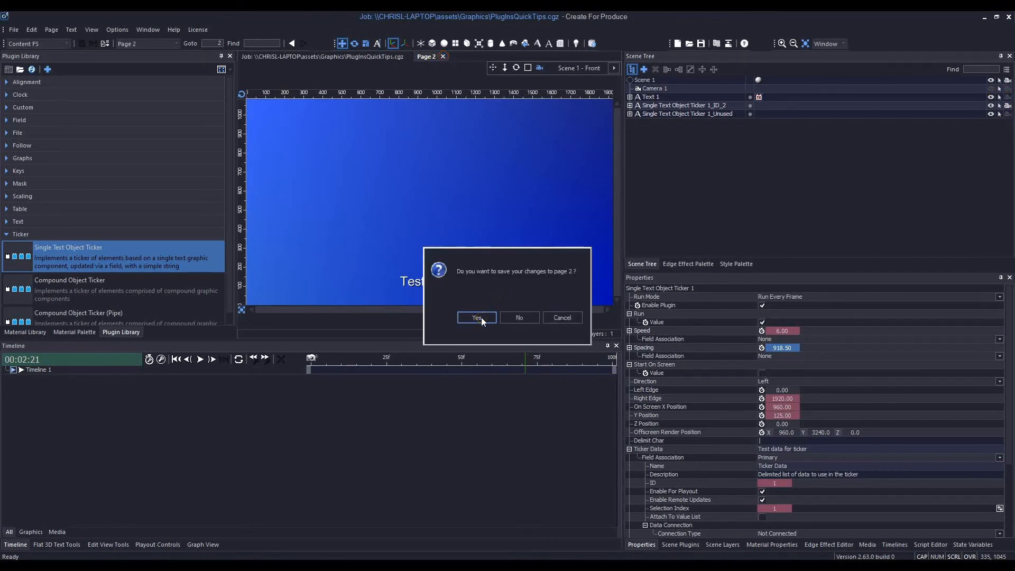
{"action": "left_click", "coordinate": [477, 318]}
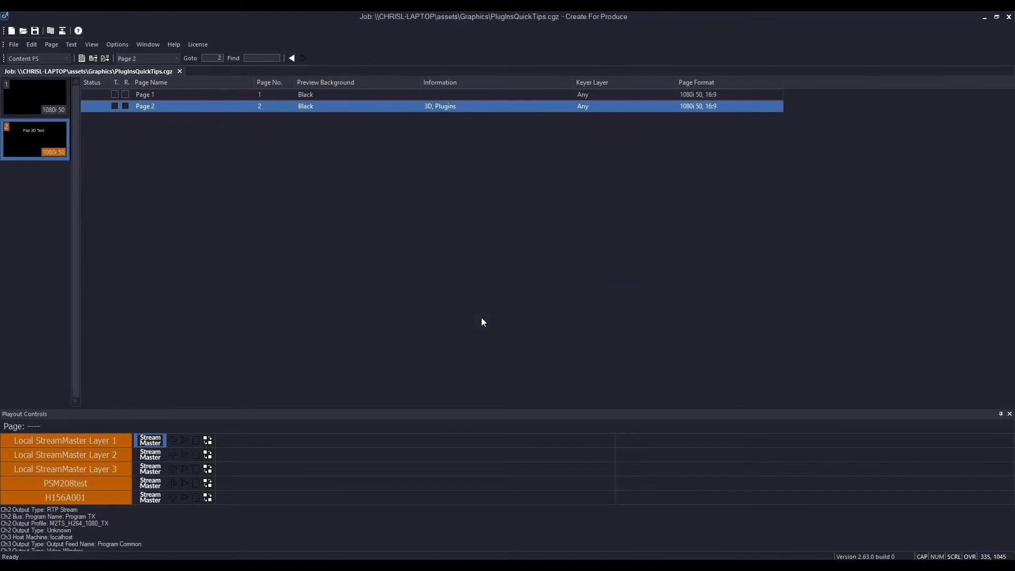
{"action": "left_click", "coordinate": [35, 31]}
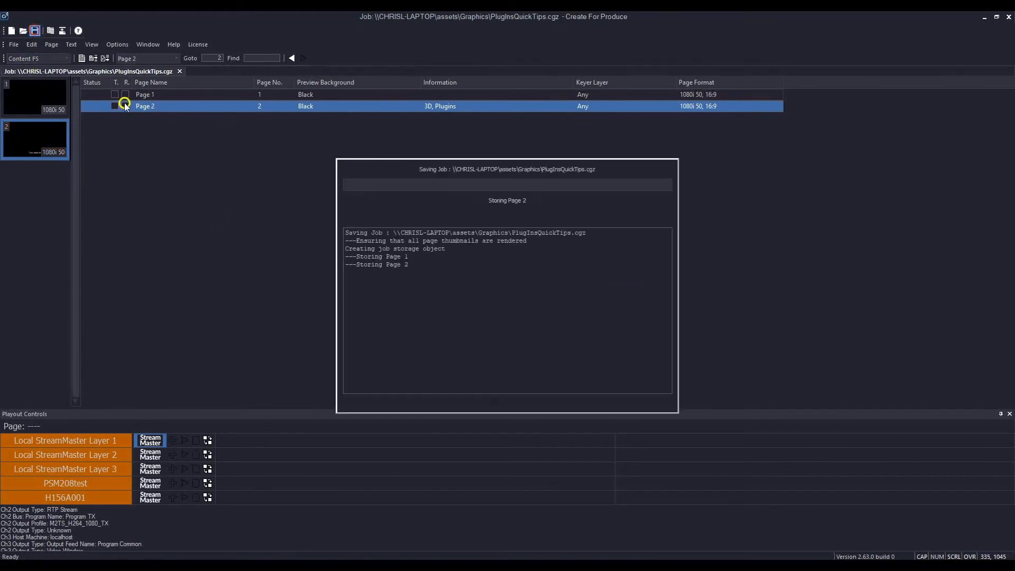
- Connect Local StreamMaster Layer 1, play Page 2 to air on it and bring up the StreamMaster Produce output window
{"action": "left_click", "coordinate": [60, 442]}
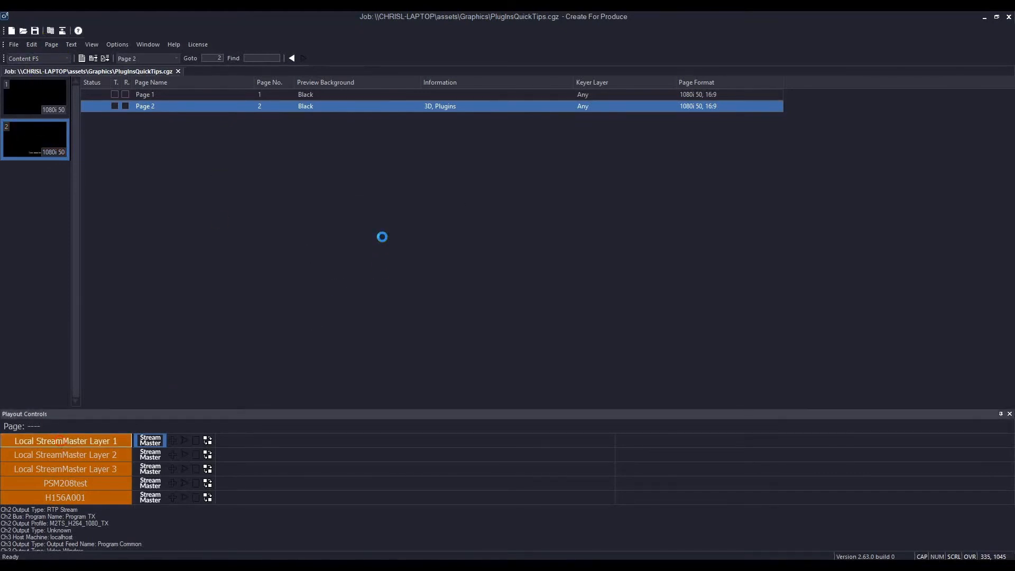
{"action": "left_click_drag", "start_coordinate": [501, 152], "coordinate": [709, 80]}
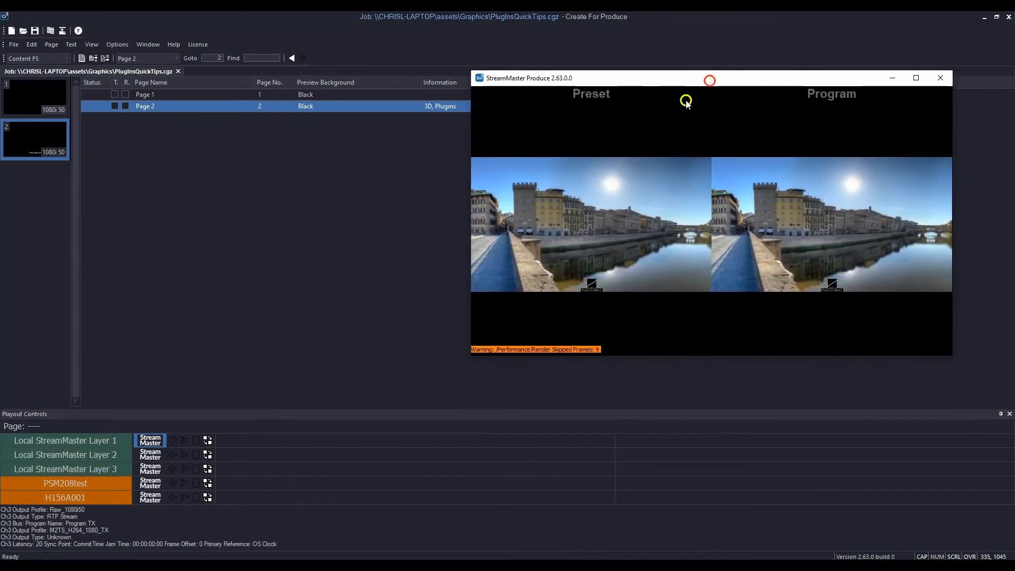
{"action": "left_click_drag", "start_coordinate": [32, 140], "coordinate": [281, 442]}
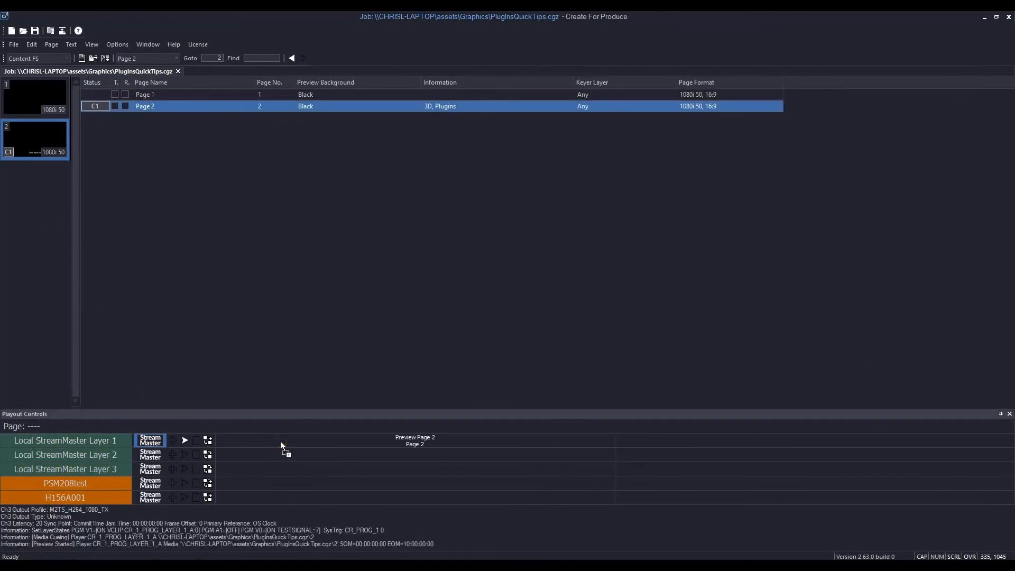
{"action": "left_click", "coordinate": [185, 441]}
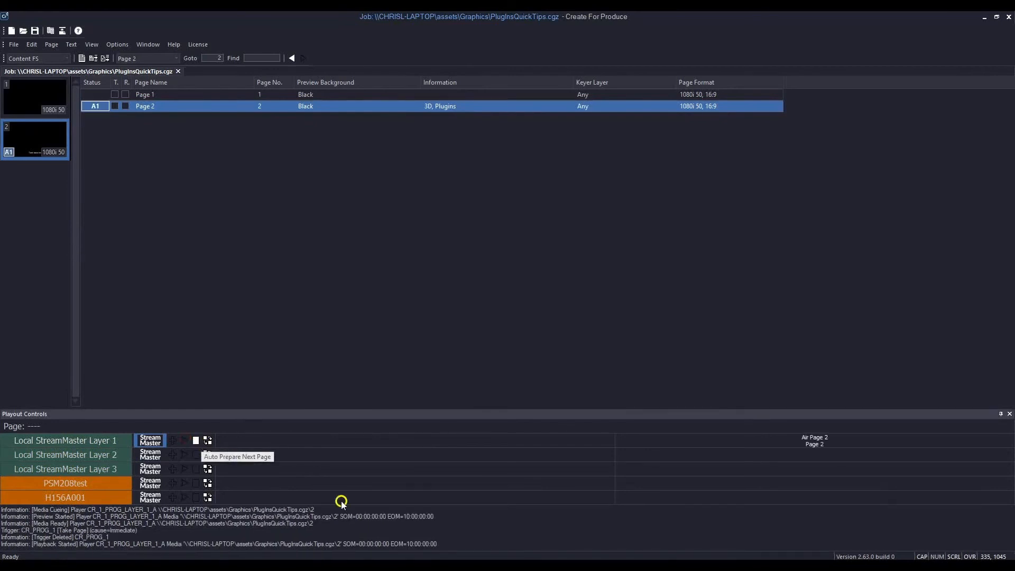
{"action": "key", "text": "alt+Tab"}
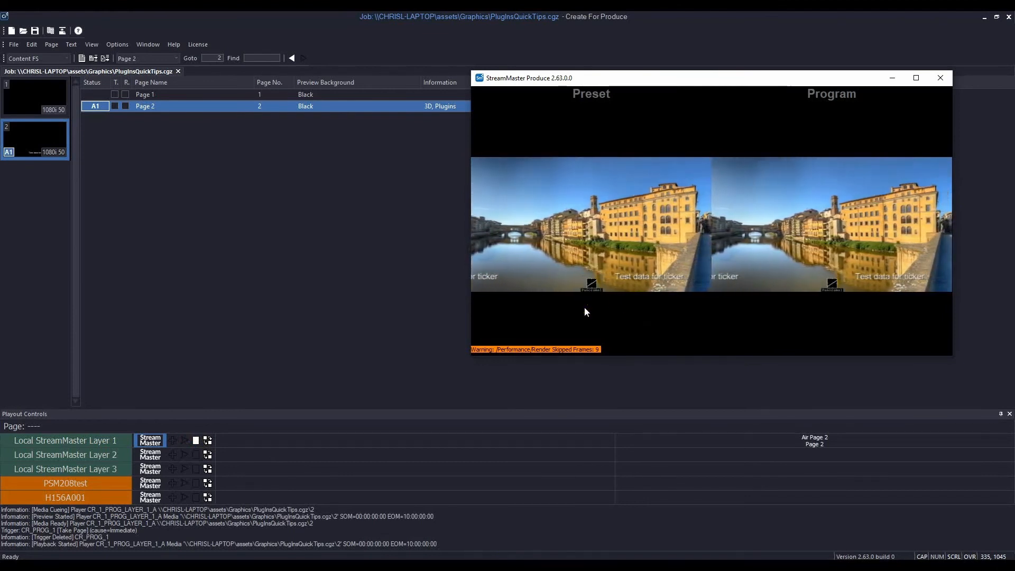
- Take Page 2 off air and change its field 1 data to "Data information 1|Text for 2nd line|3rd line of text"
{"action": "left_click", "coordinate": [195, 440]}
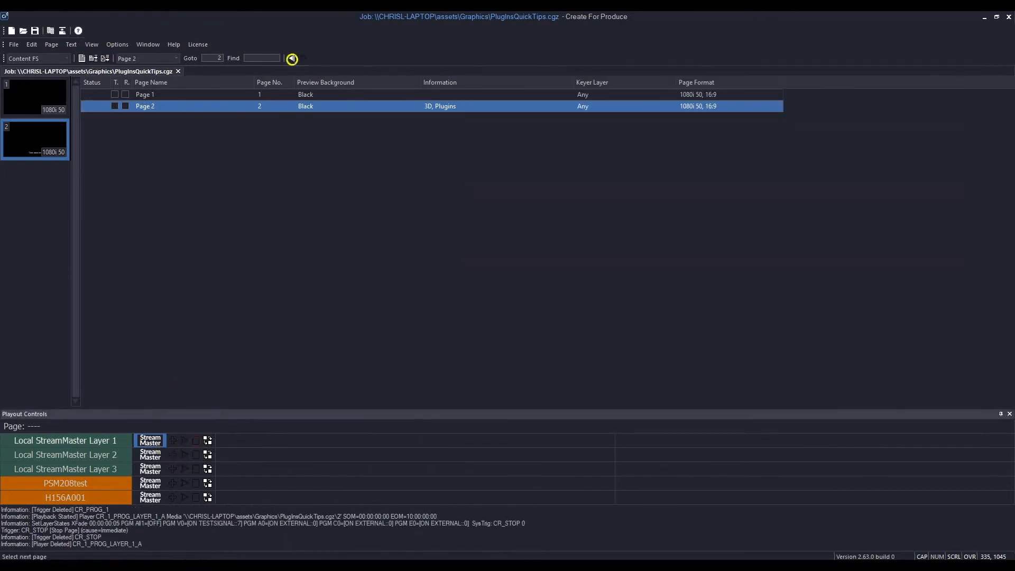
{"action": "left_click", "coordinate": [51, 31]}
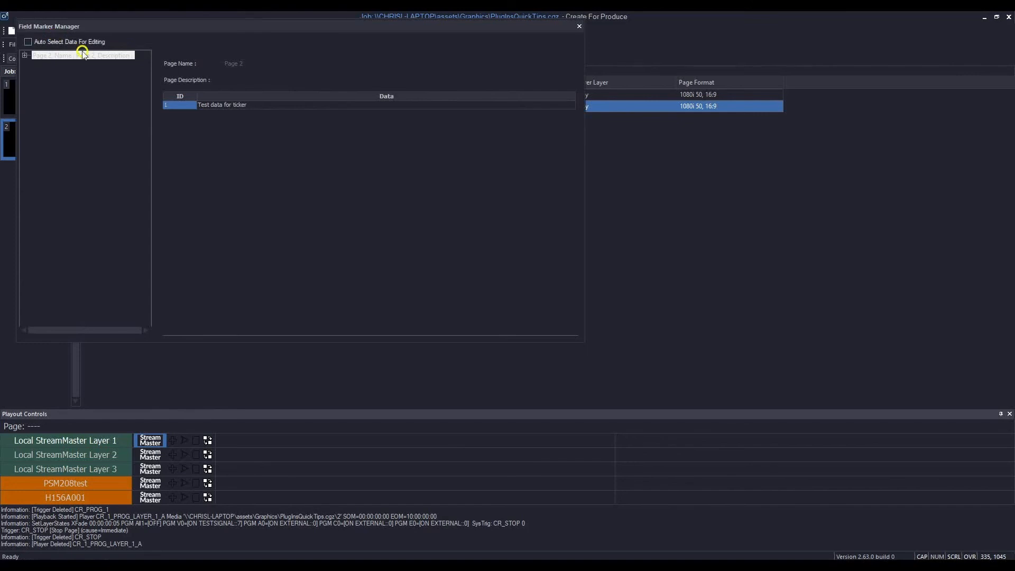
{"action": "double_click", "coordinate": [275, 104]}
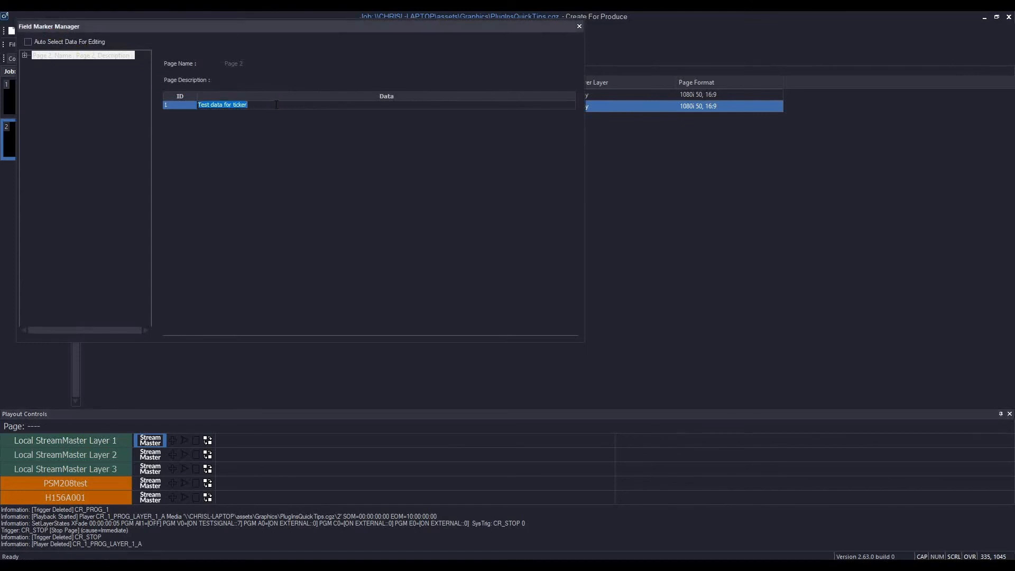
{"action": "type", "text": "D"}
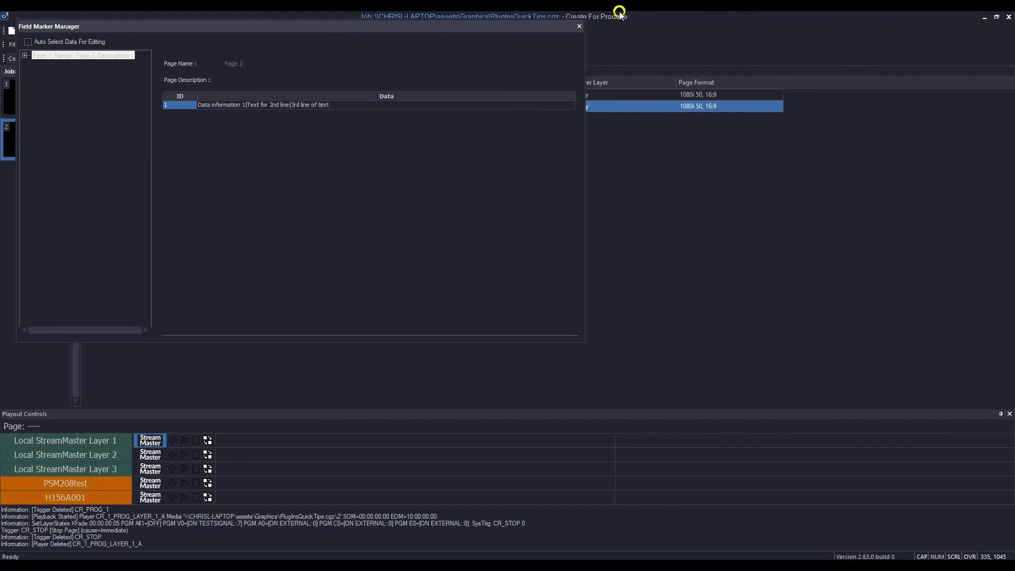
{"action": "left_click", "coordinate": [67, 55]}
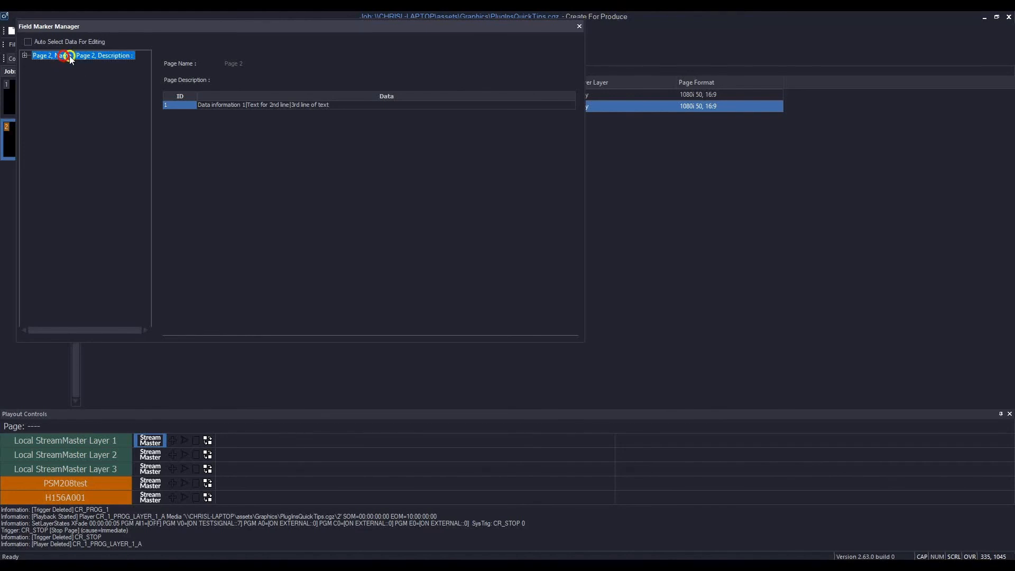
{"action": "left_click", "coordinate": [575, 28]}
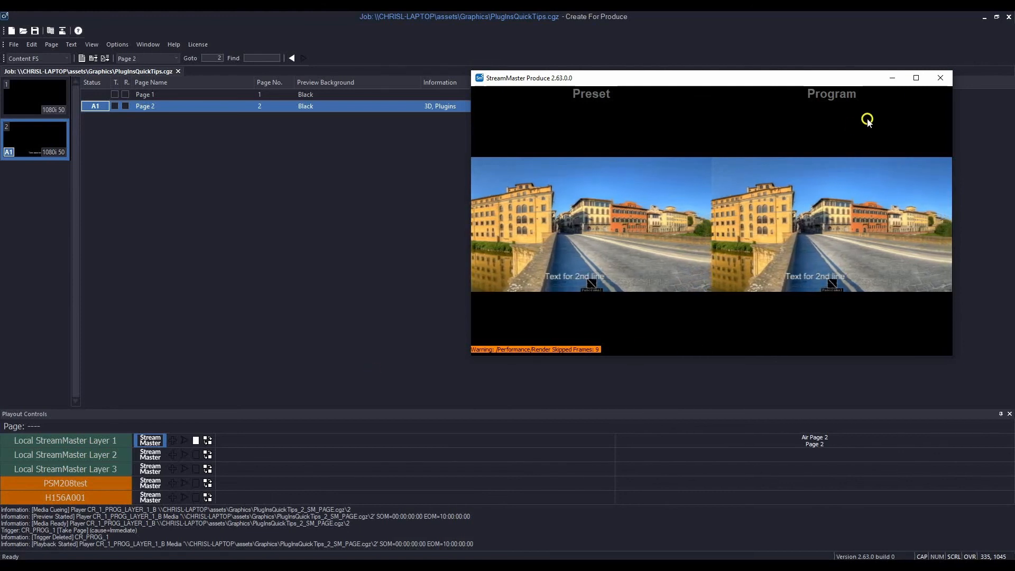
- Close the StreamMaster Produce output window
{"action": "left_click", "coordinate": [939, 78]}
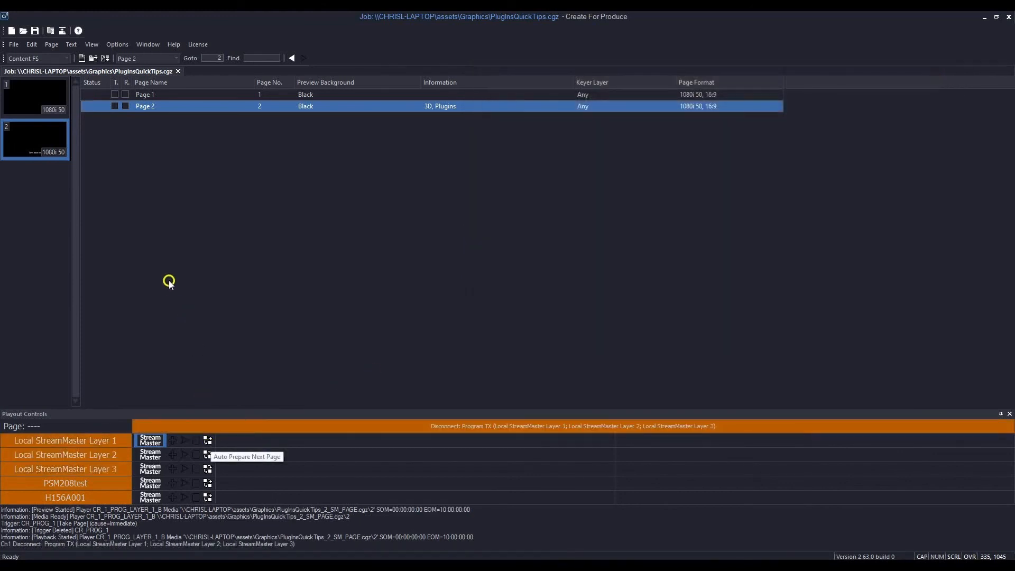